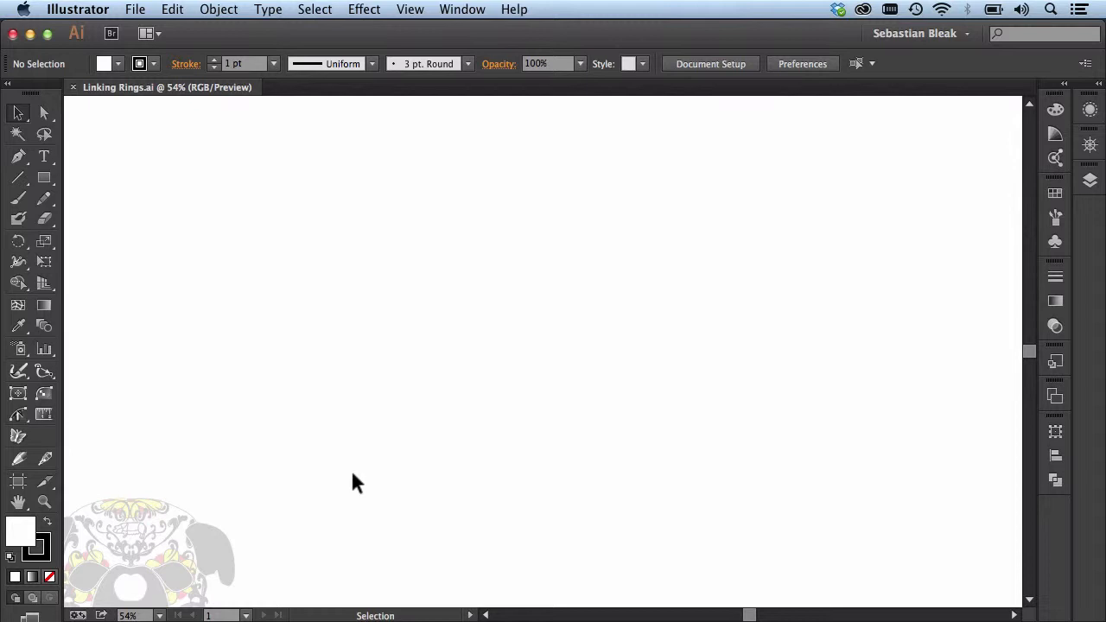
Step: Draw a large perfect circle in the middle of the artboard with the Ellipse tool
drag(50, 179, 170, 221)
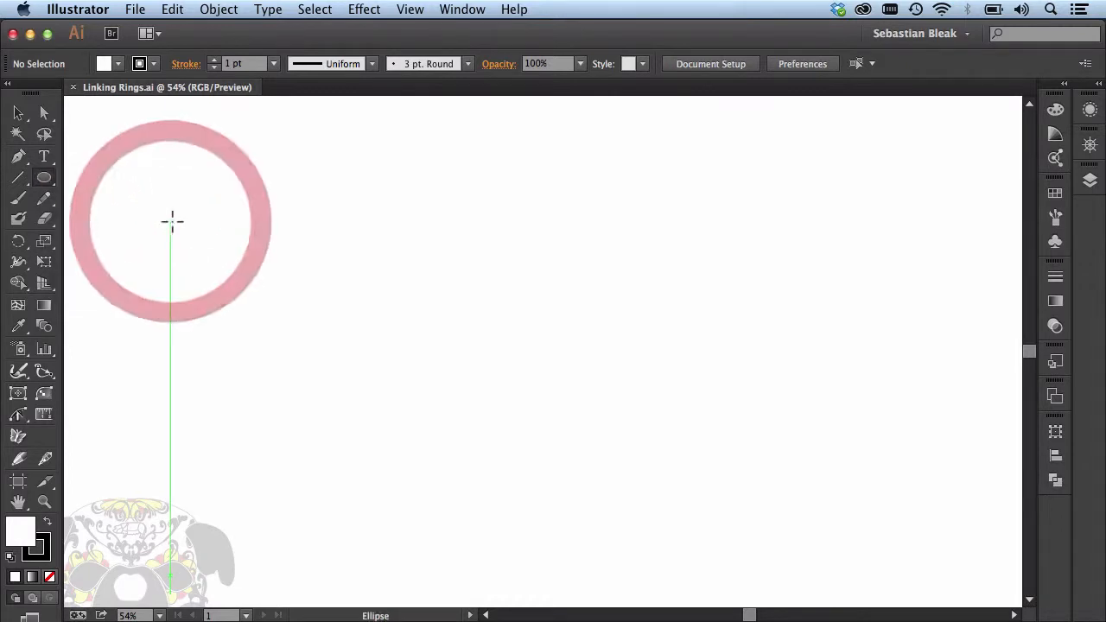
drag(360, 489, 544, 235)
key(shift)
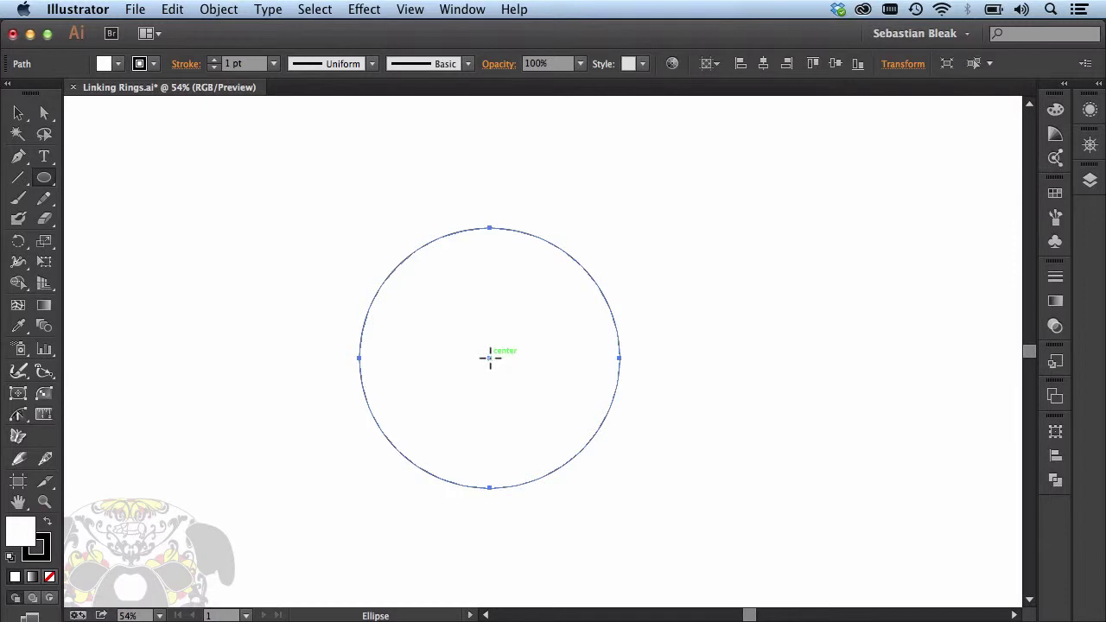
Step: Draw a slightly smaller perfect circle from the centre of the first one, leaving an even ring-shaped gap
drag(490, 358, 563, 254)
key(alt)
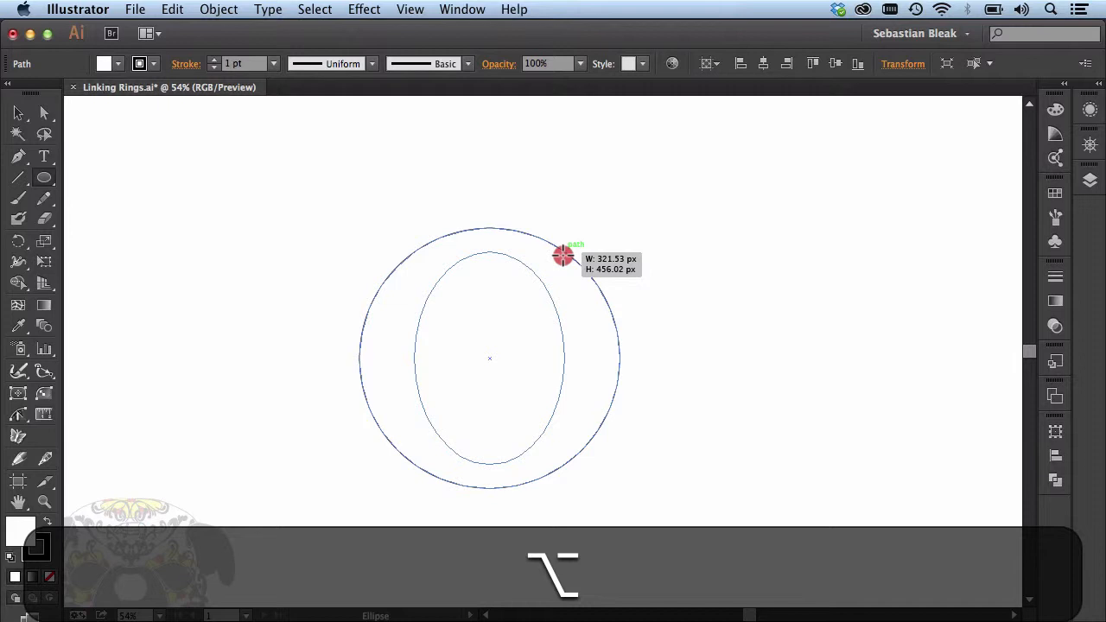
key(shift)
drag(563, 255, 596, 250)
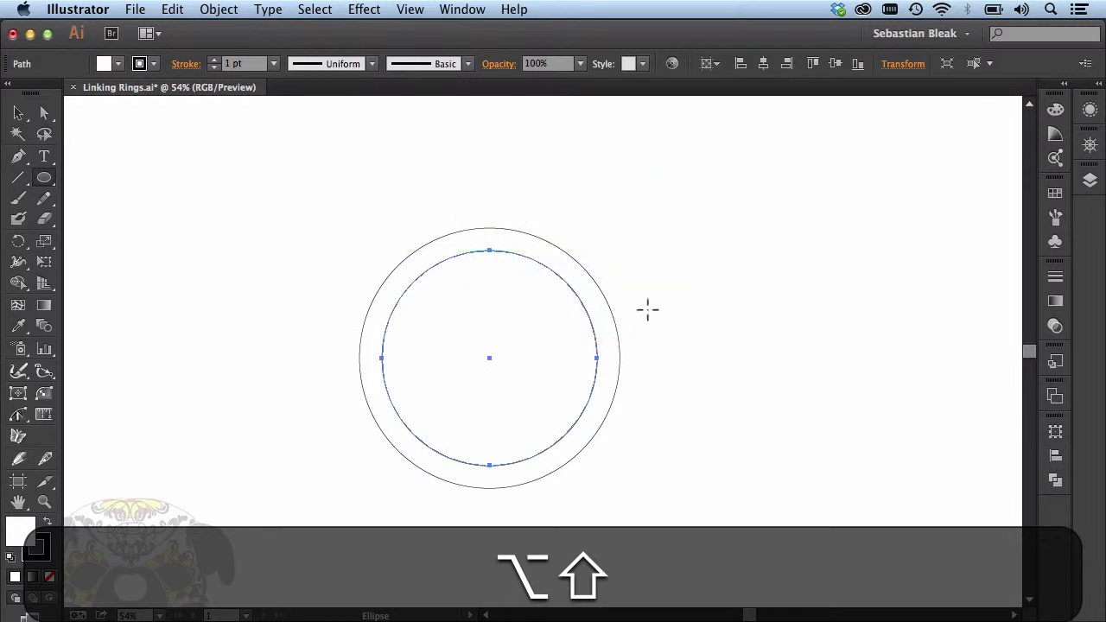
Step: Select both circles and subtract the inner one from the outer one with Pathfinder's Minus Front
key(v)
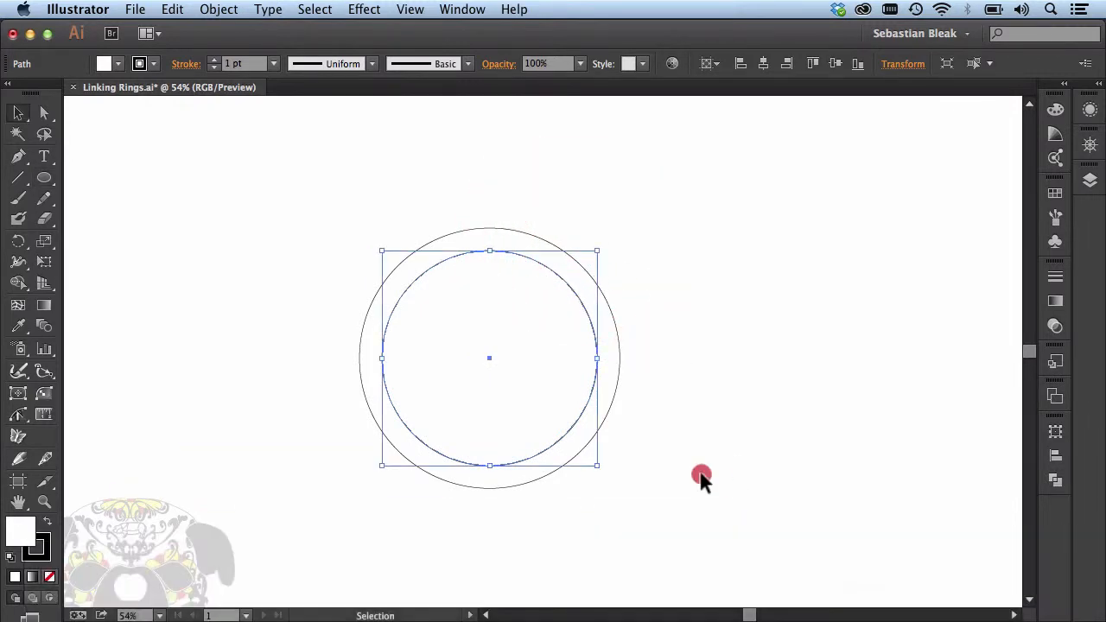
drag(701, 478, 487, 308)
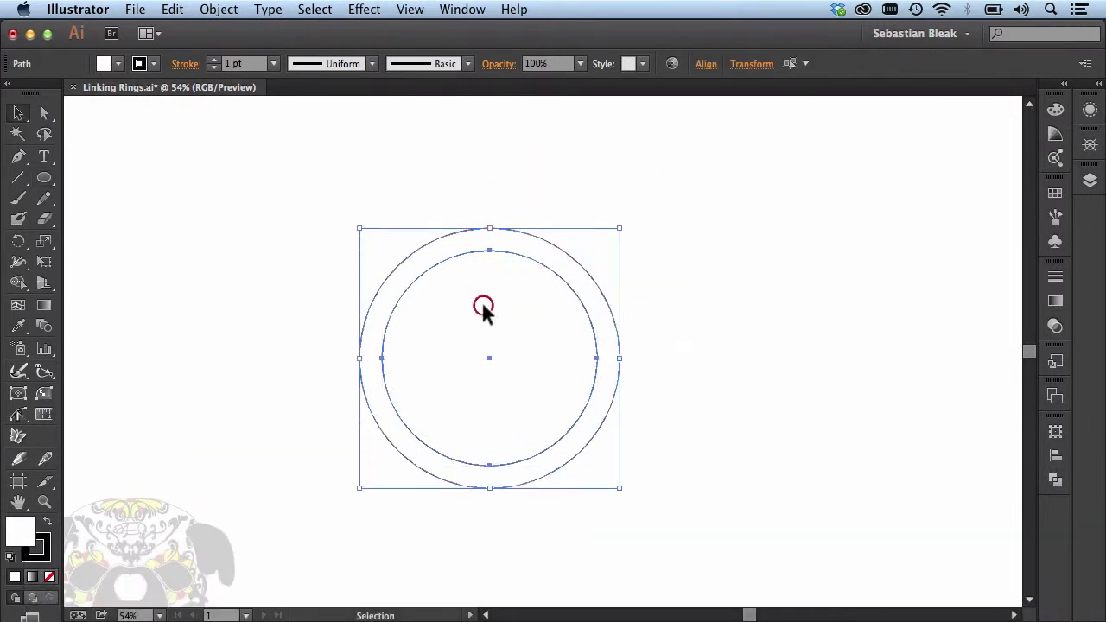
click(1055, 480)
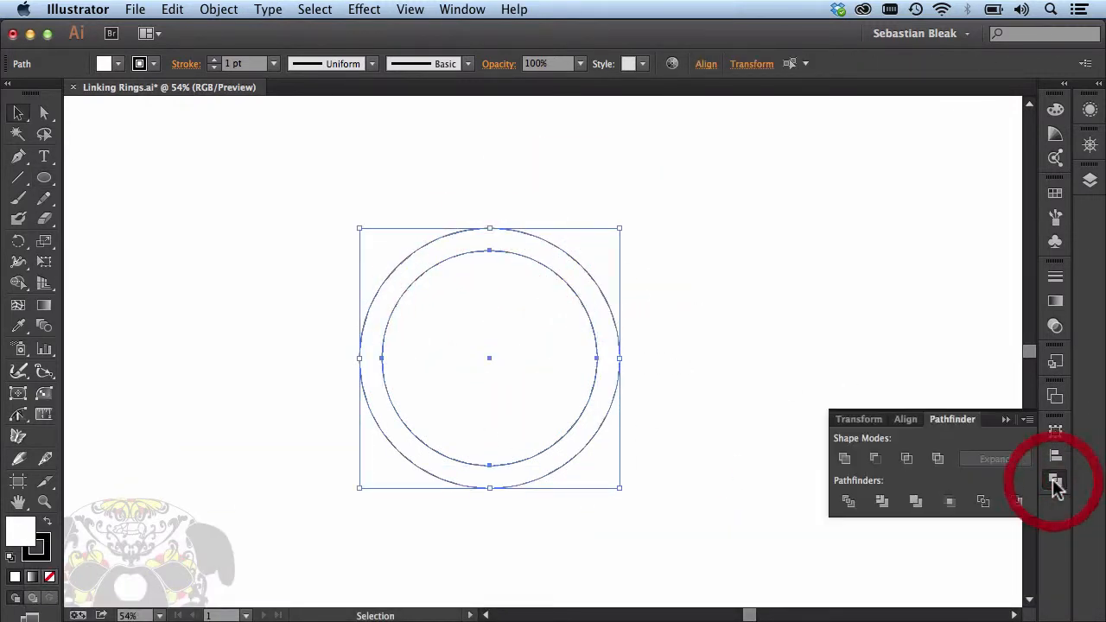
click(878, 461)
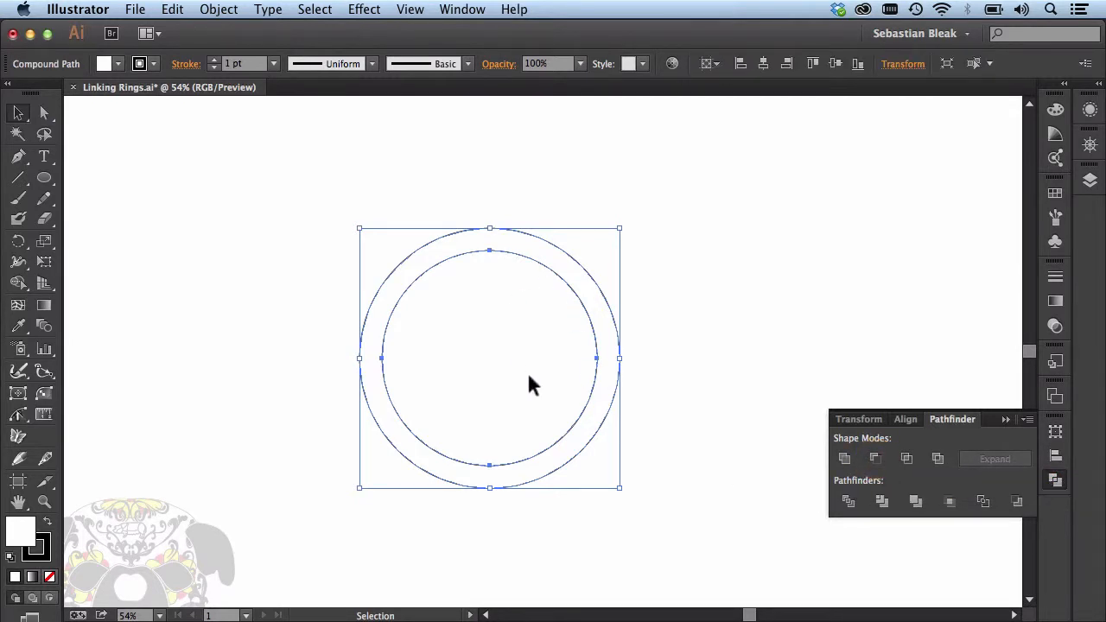
Step: Set the stroke weight of the ring shape to 20 pt
drag(528, 375, 545, 394)
drag(647, 486, 489, 290)
click(1055, 277)
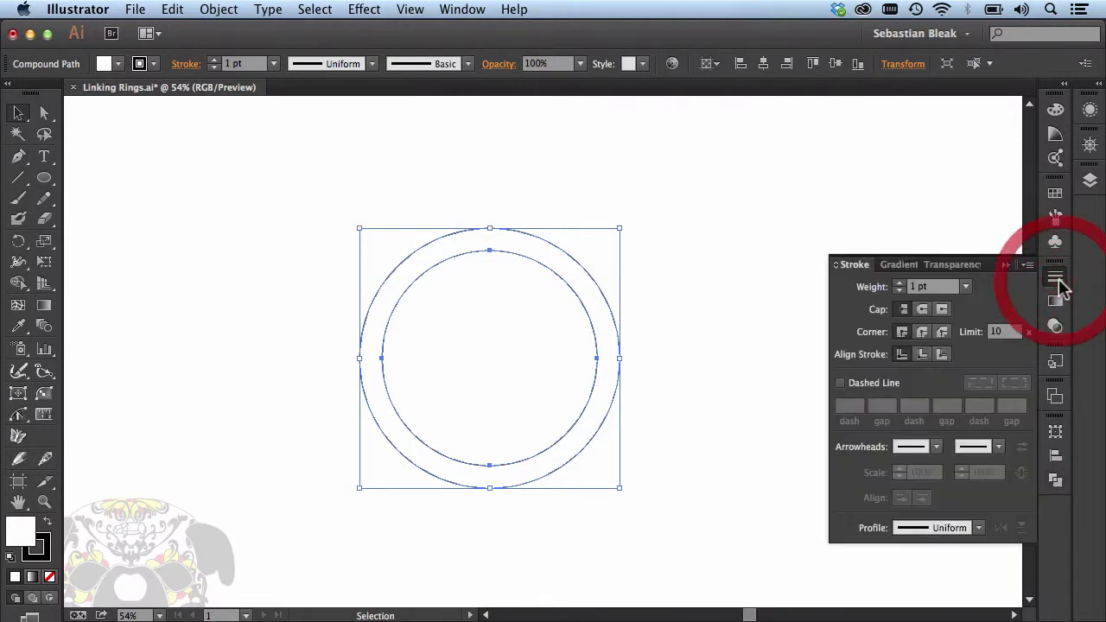
click(966, 288)
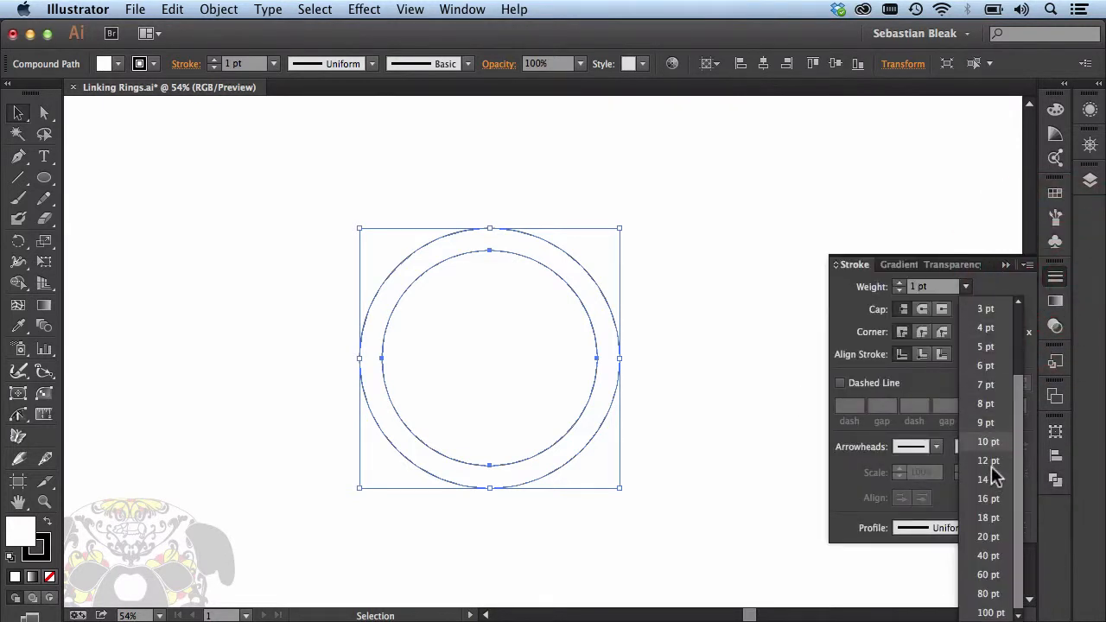
click(989, 537)
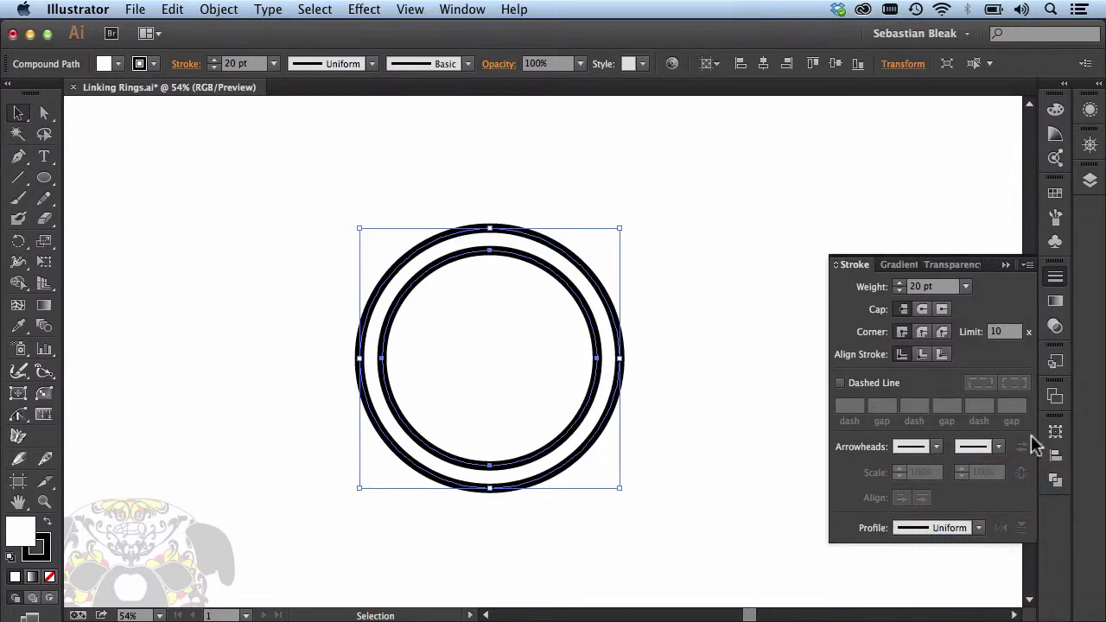
click(1006, 265)
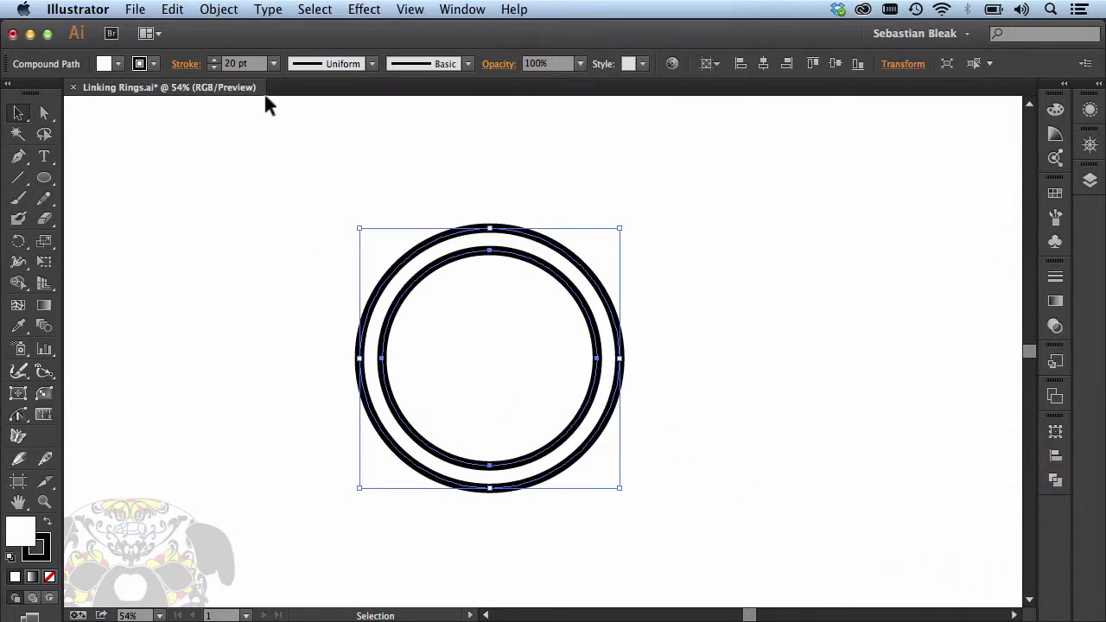
Step: Expand the ring's fill and stroke
click(218, 11)
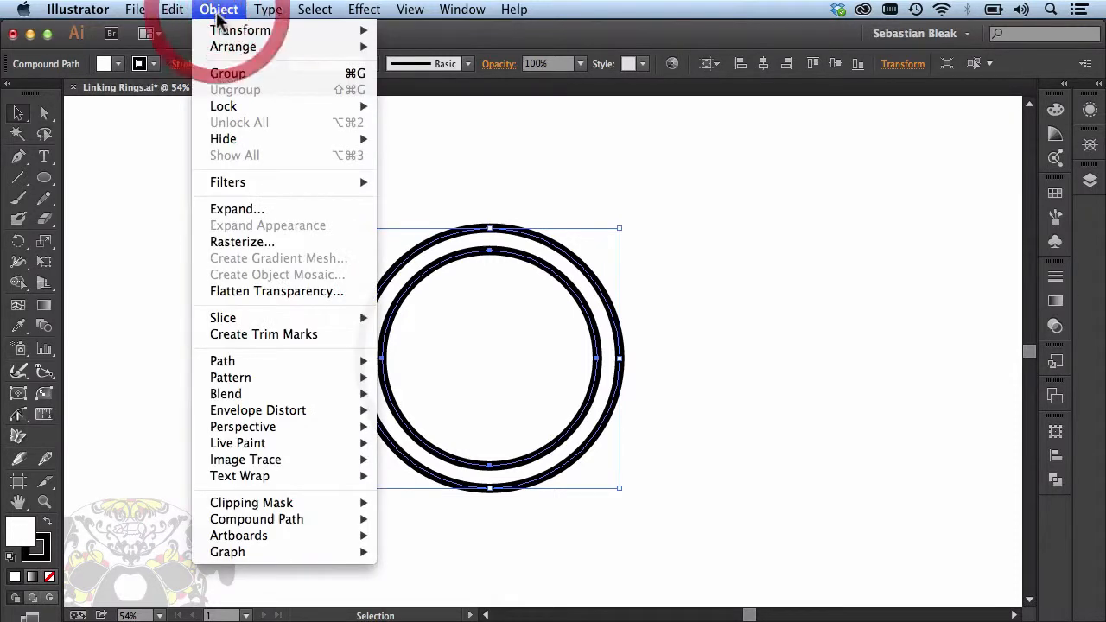
click(256, 209)
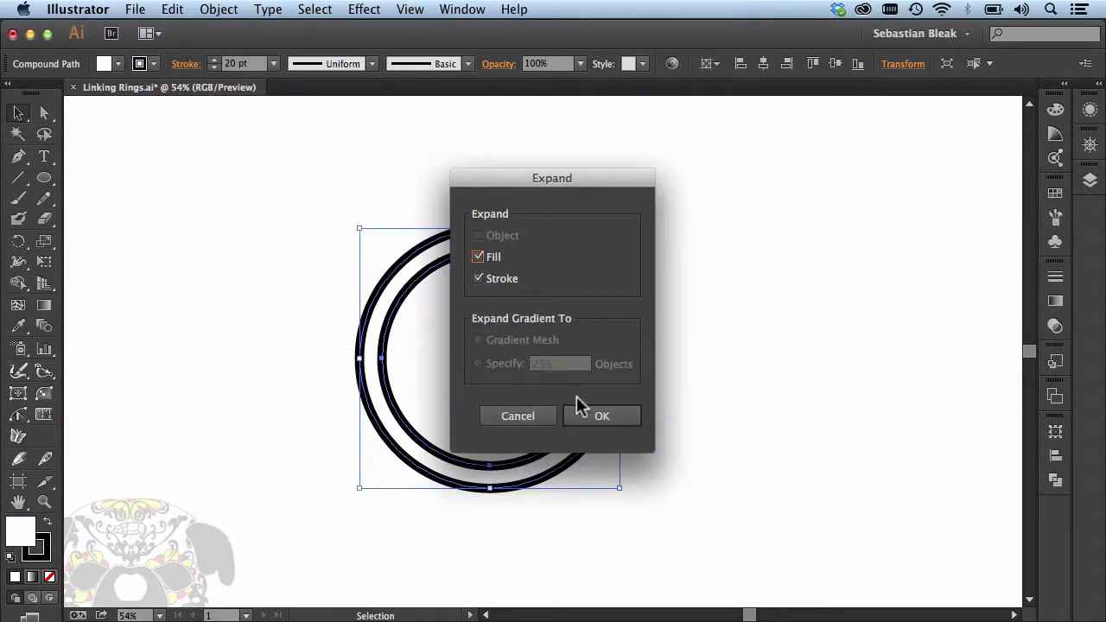
click(590, 417)
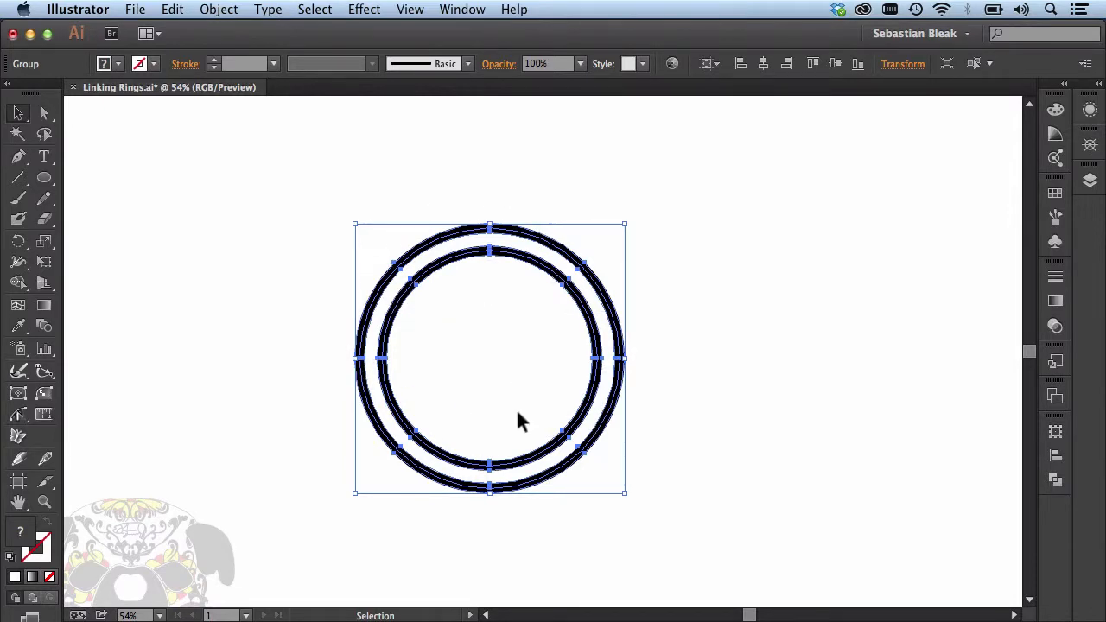
Step: Move the ring to the lower left of the artboard and duplicate it horizontally so the copy overlaps about half of it
drag(356, 373, 221, 448)
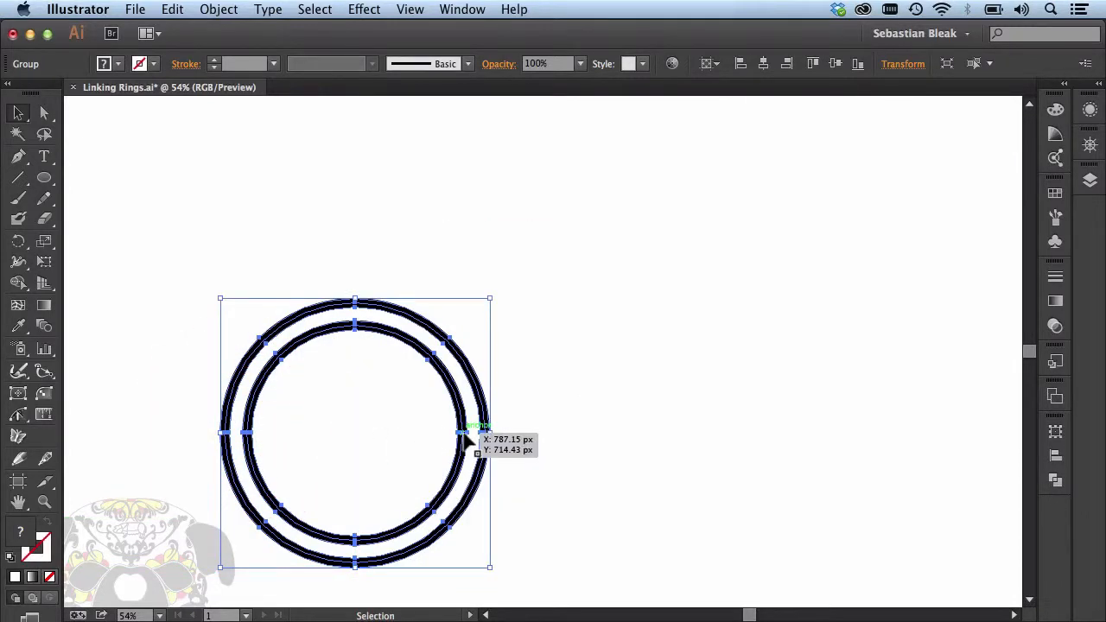
key(alt)
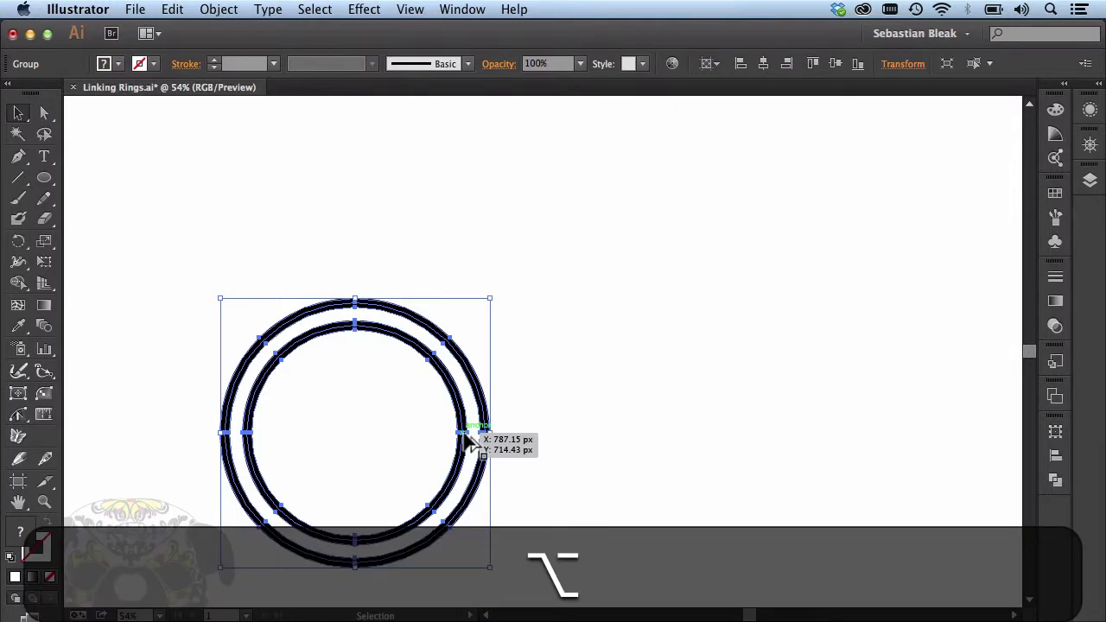
drag(466, 440, 592, 455)
key(shift)
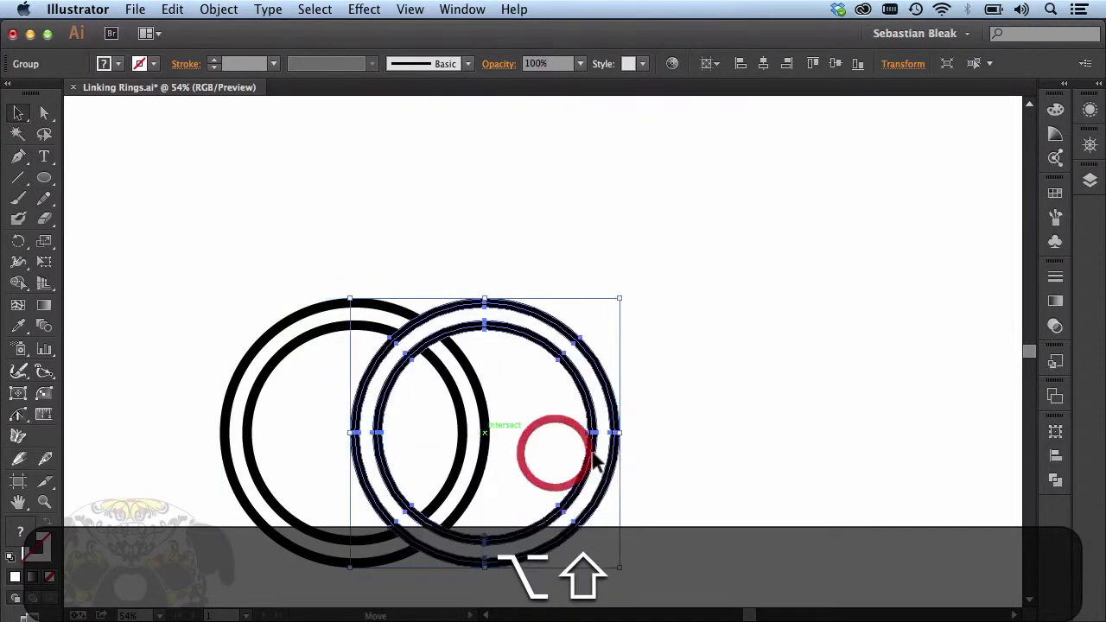
Step: Duplicate the ring once more and place the third copy above and to the right of the overlapping pair
click(534, 425)
right_click(535, 420)
click(479, 409)
drag(501, 413, 937, 248)
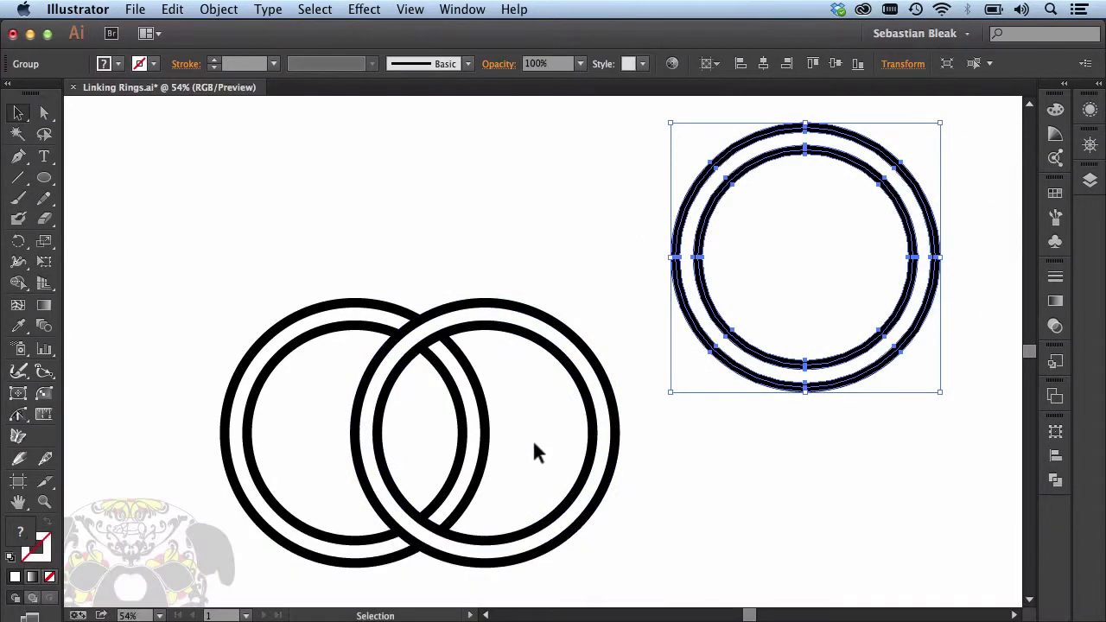
Step: Group the two overlapping rings and align the group and the third ring by their horizontal centres
drag(533, 440, 296, 260)
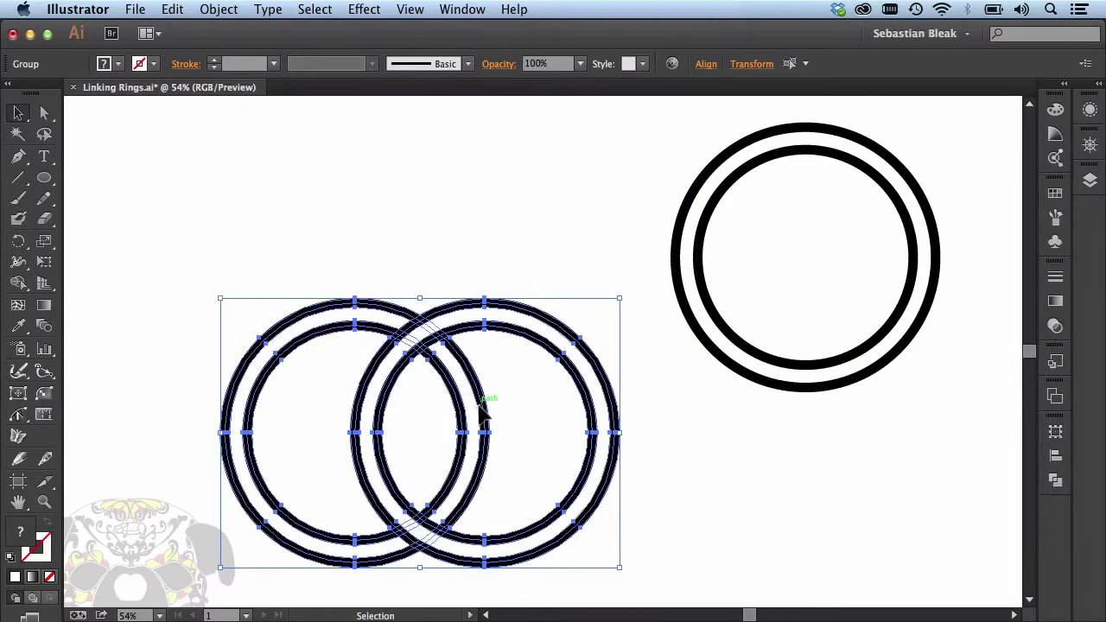
key(super+g)
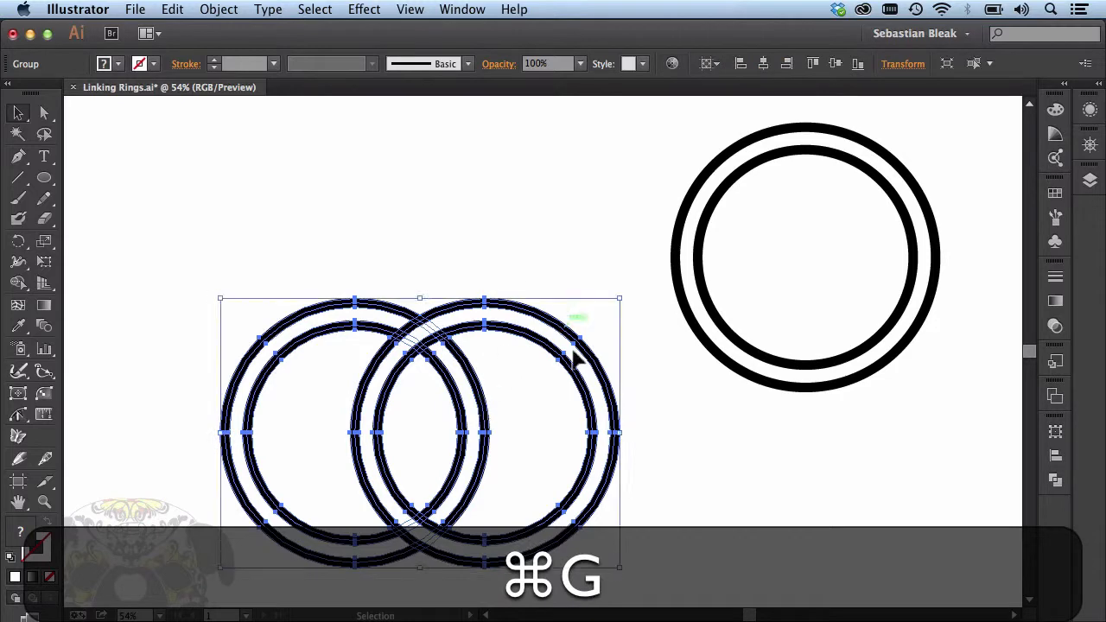
shift+click(733, 344)
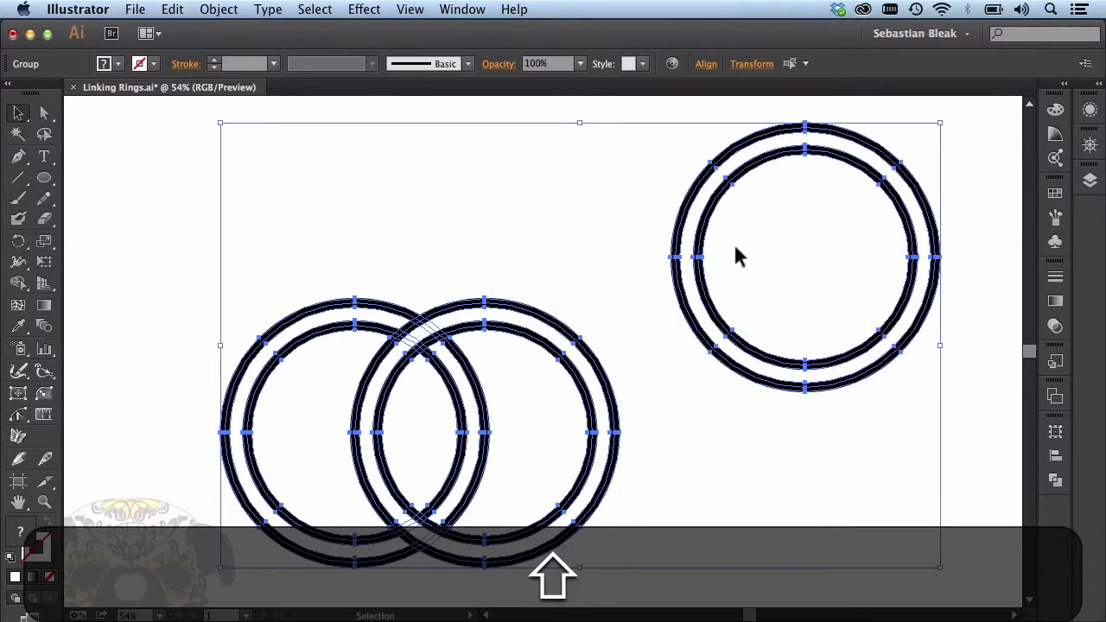
click(705, 66)
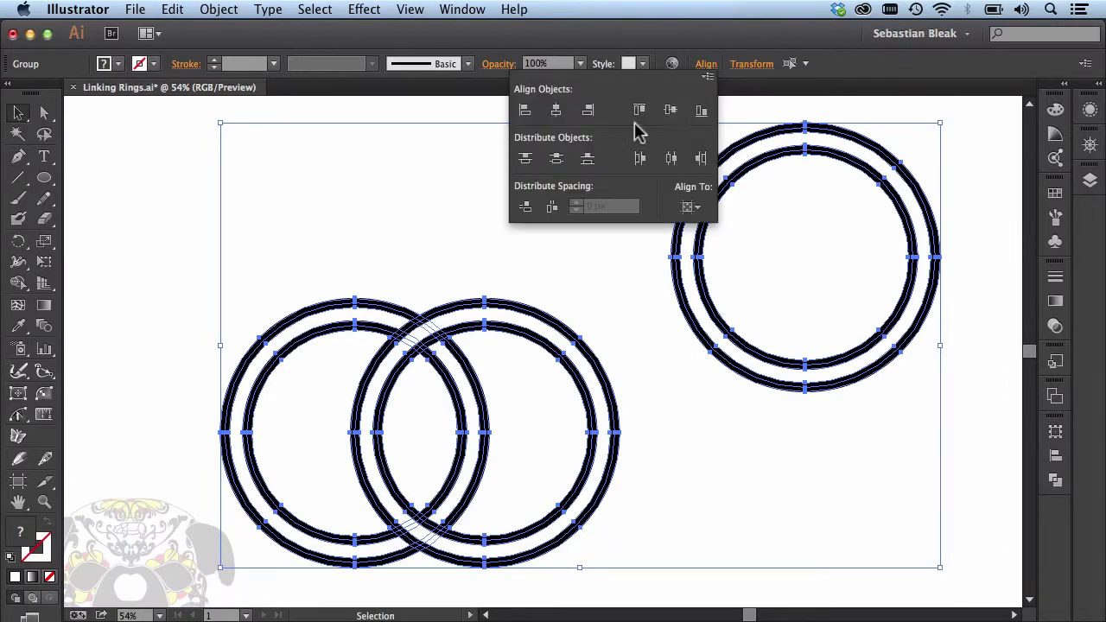
click(556, 111)
click(808, 250)
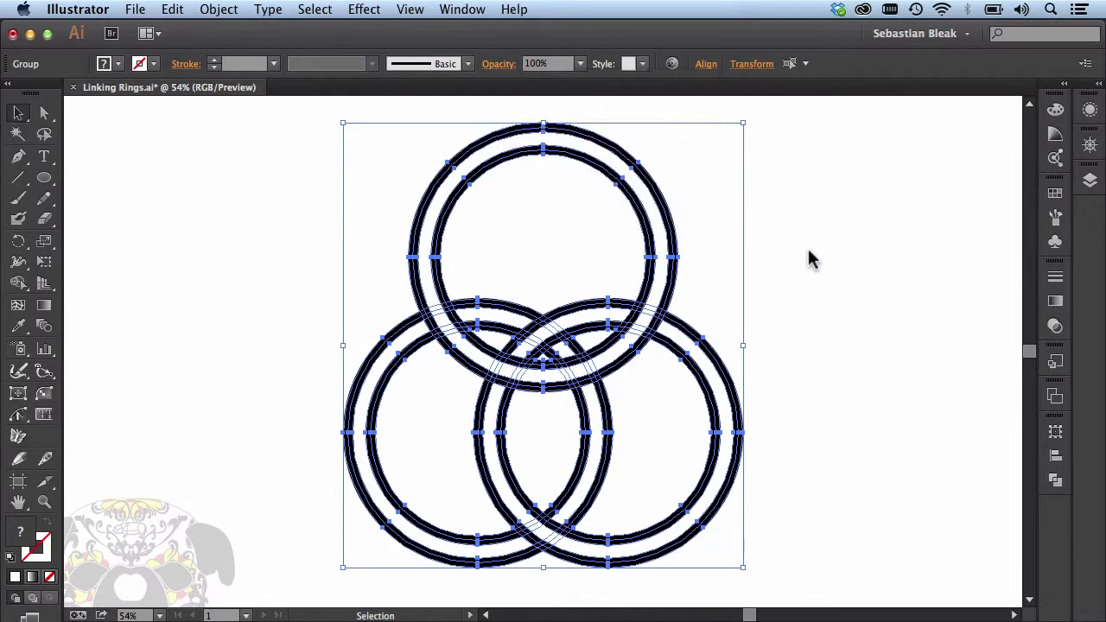
Step: Move the upper ring straight down so it overlaps both lower rings, with its centre at their upper crossing
click(696, 246)
click(572, 204)
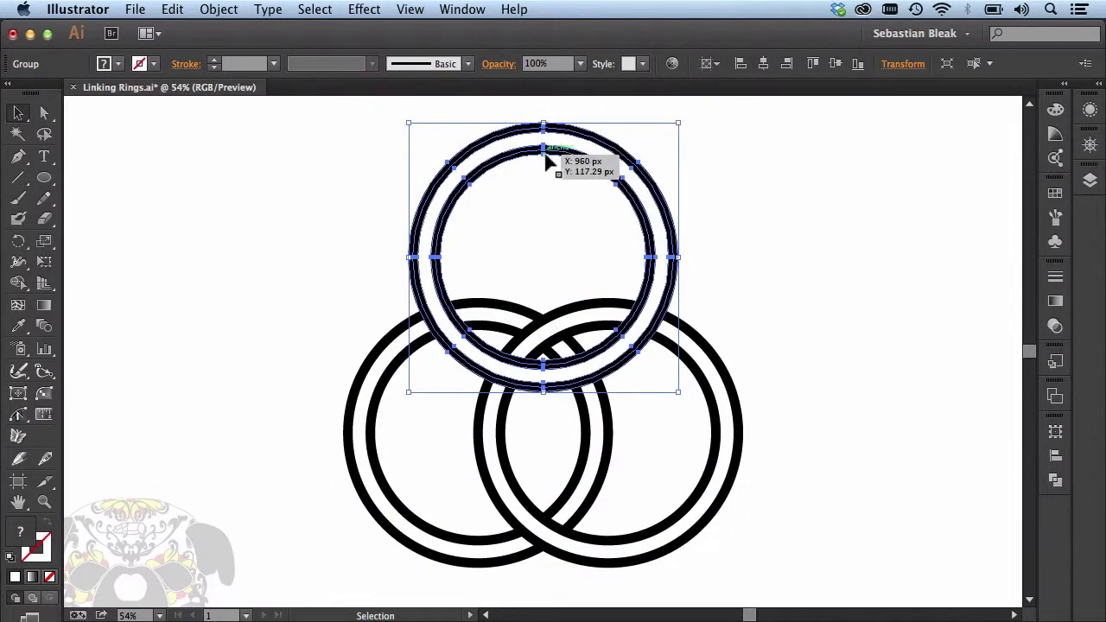
drag(543, 150, 540, 210)
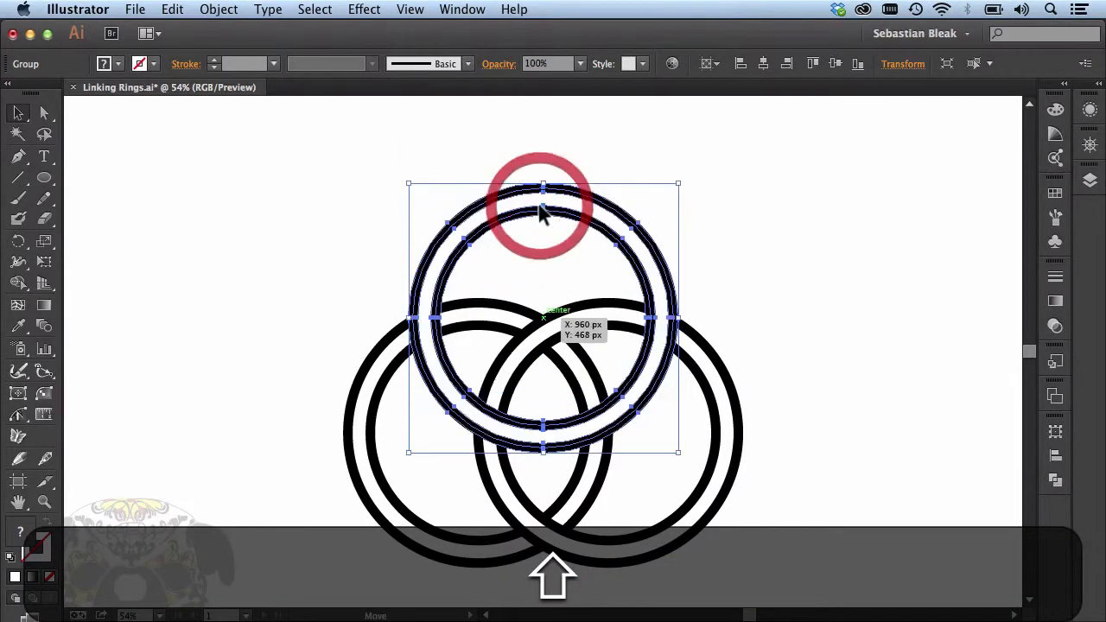
click(839, 271)
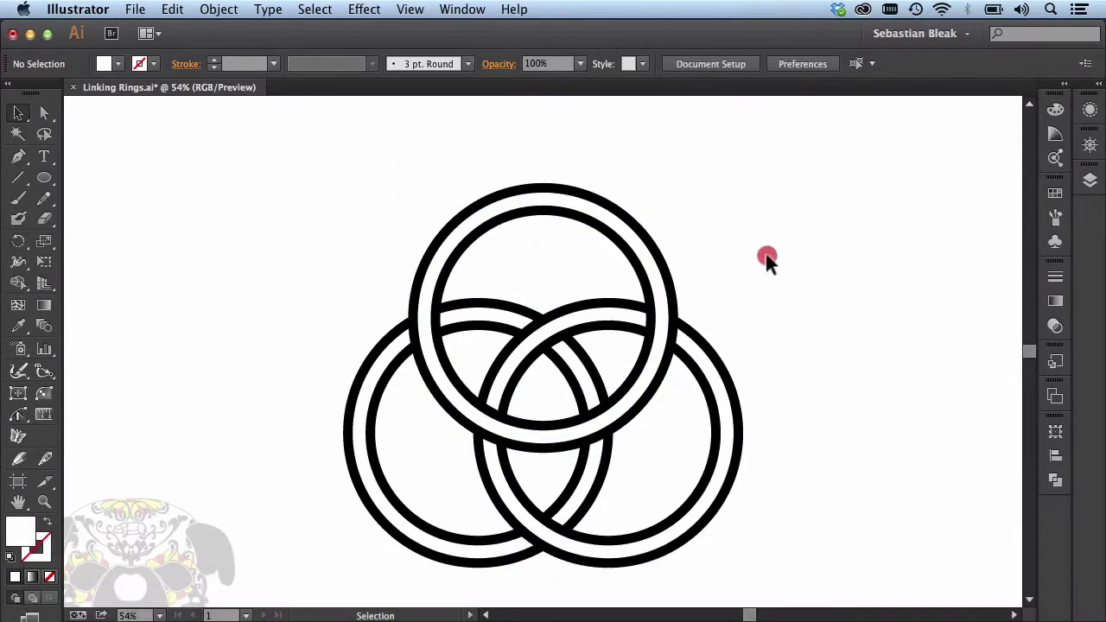
Step: Select all three rings, shift them slightly left and enlarge them proportionally to fill more of the artboard
drag(767, 261, 452, 446)
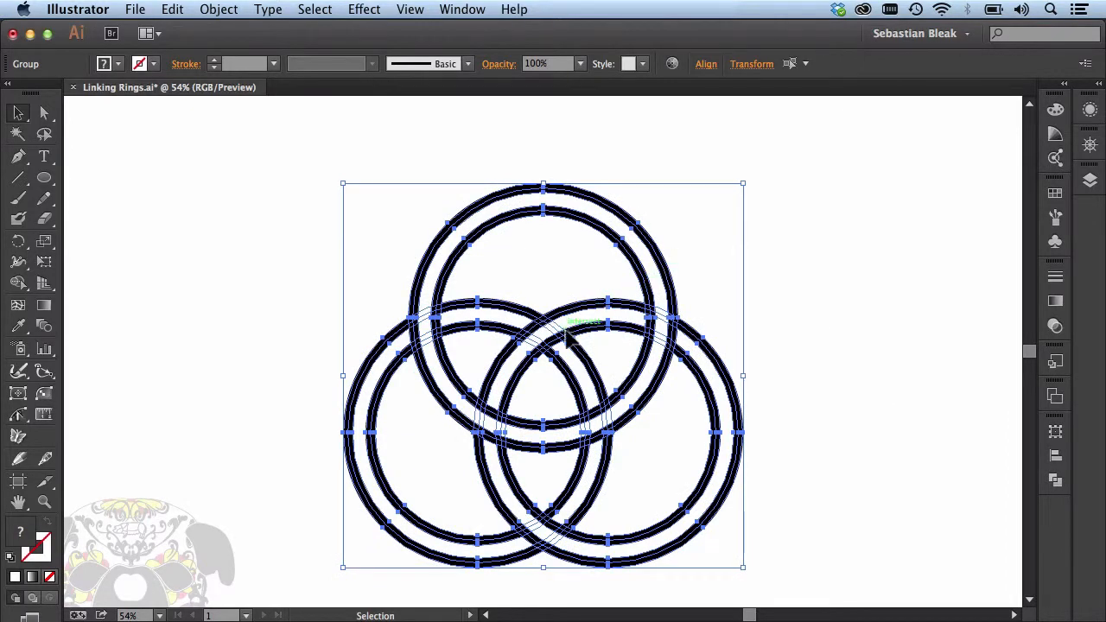
drag(568, 326, 538, 323)
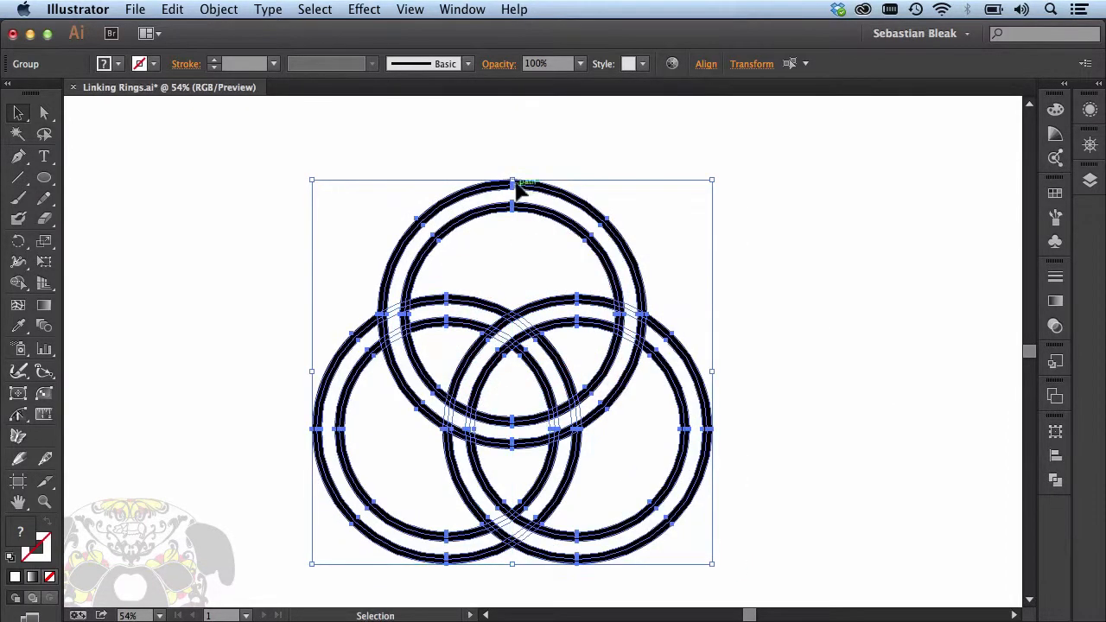
drag(512, 180, 512, 130)
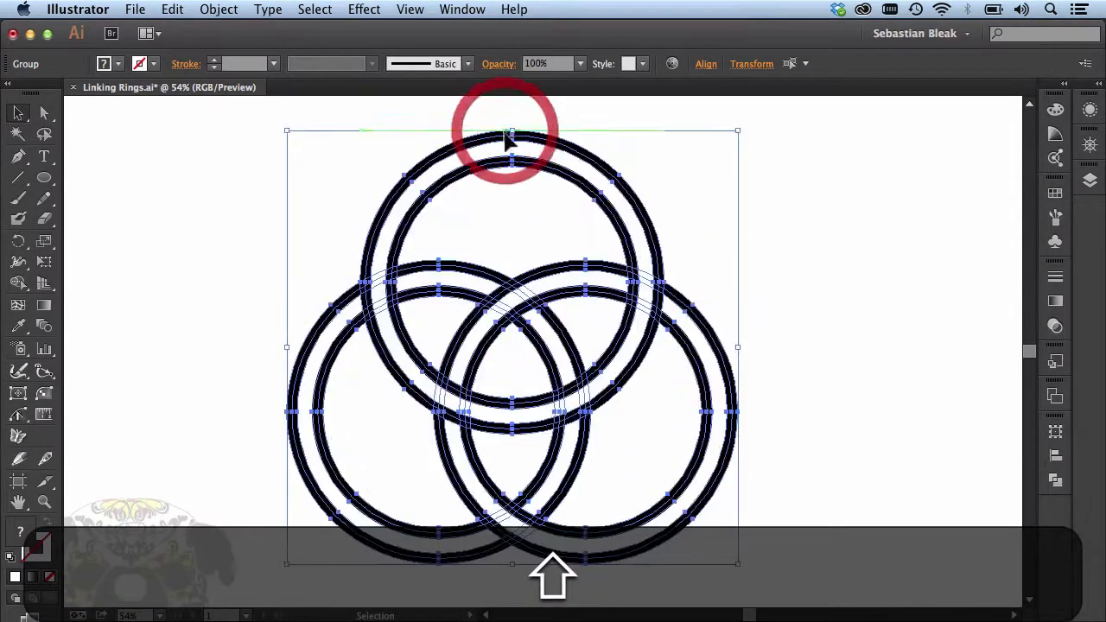
click(848, 295)
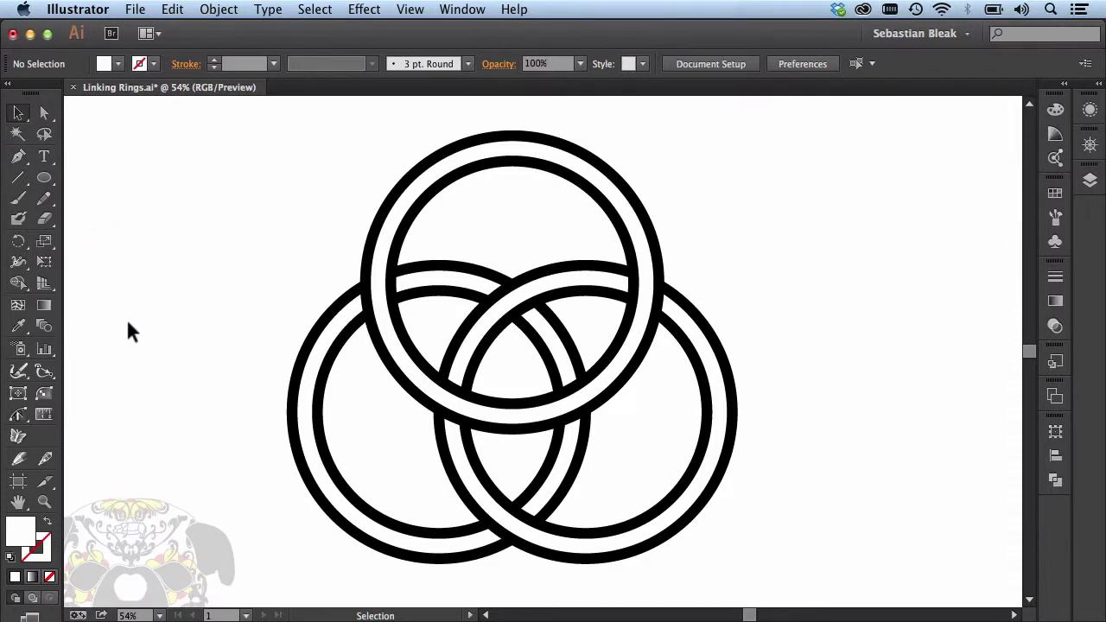
Step: Select all three overlapping rings and convert them into a Live Paint group with the Live Paint Bucket
key(k)
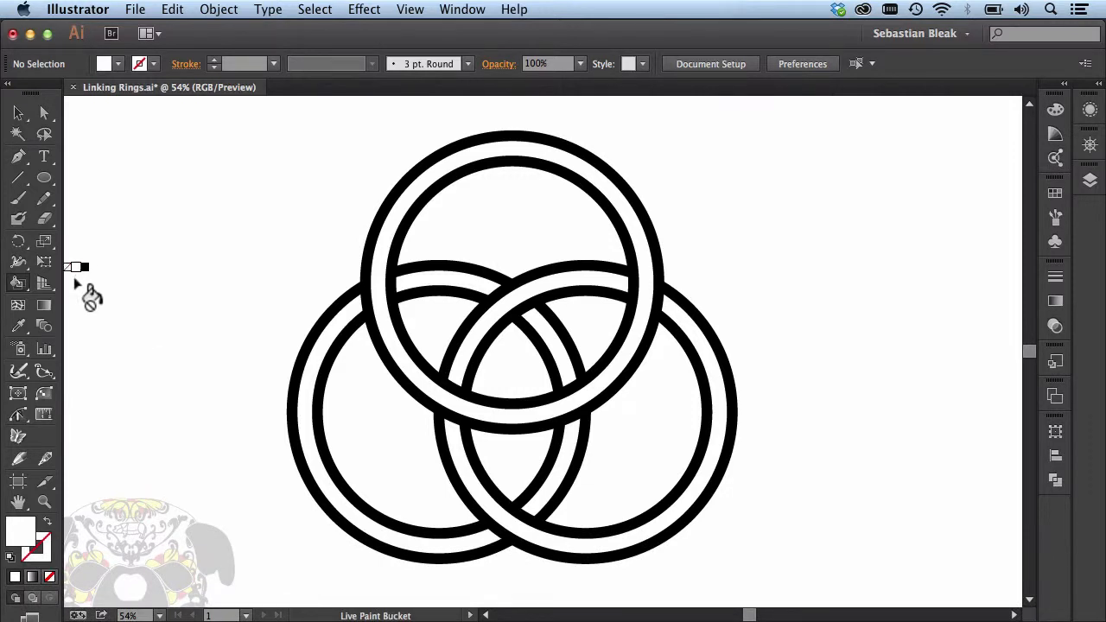
click(19, 285)
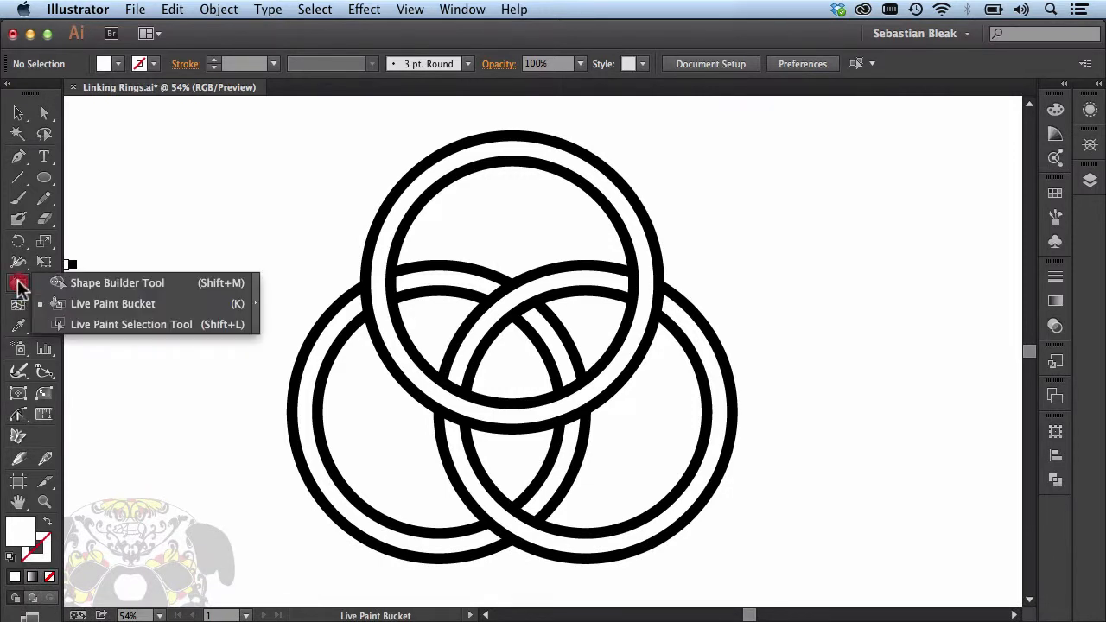
click(198, 303)
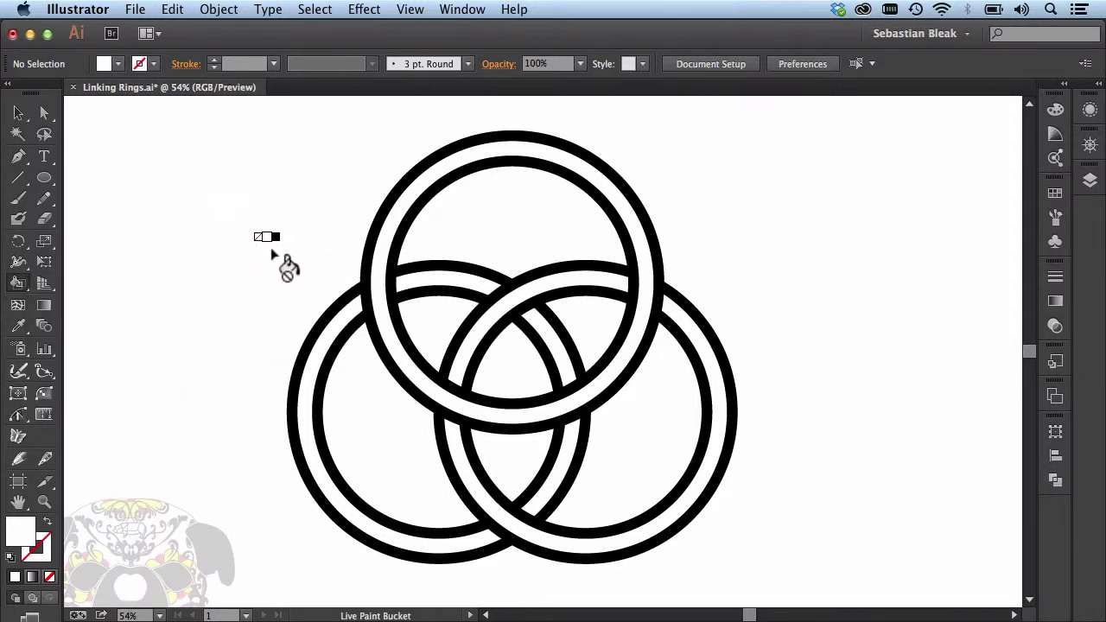
key(super)
mouse_move(289, 218)
mouse_down()
mouse_move(518, 317)
mouse_move(717, 428)
mouse_up()
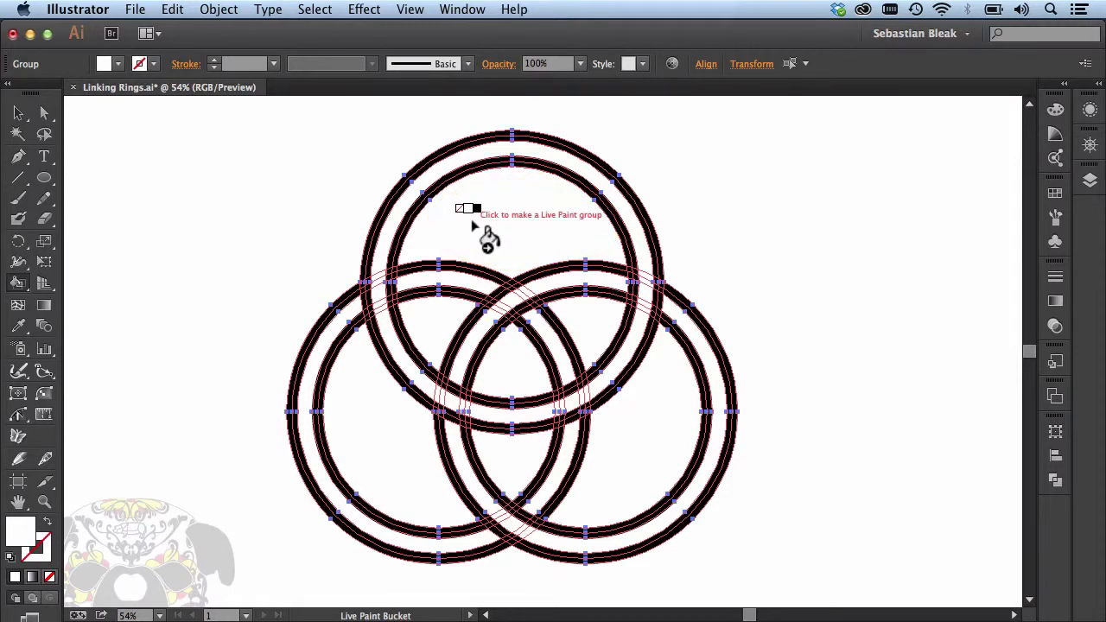
click(463, 264)
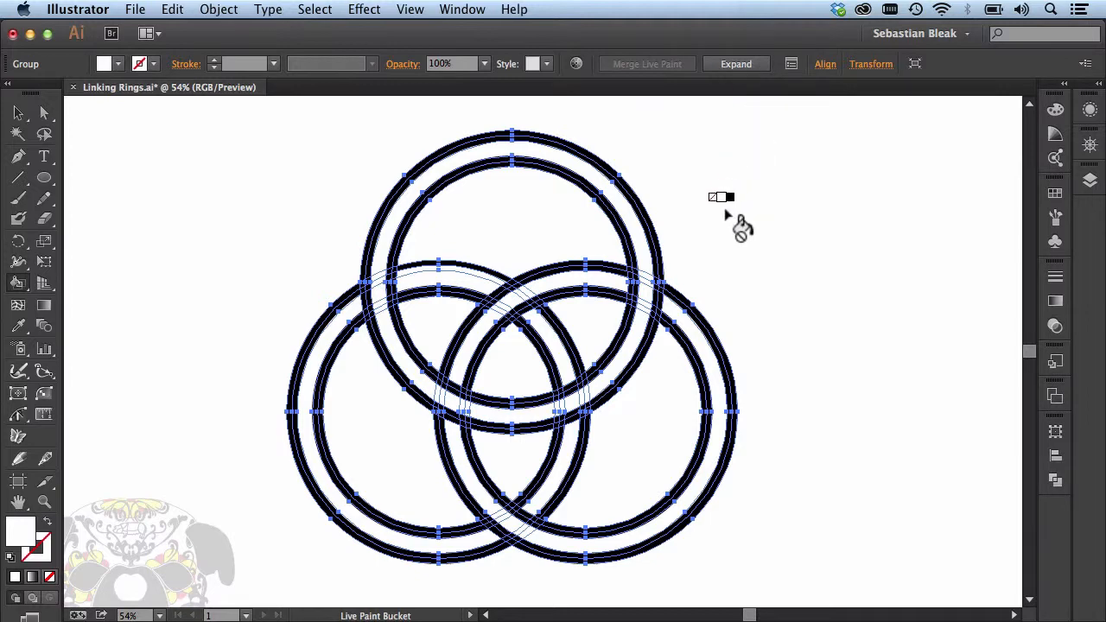
key(v)
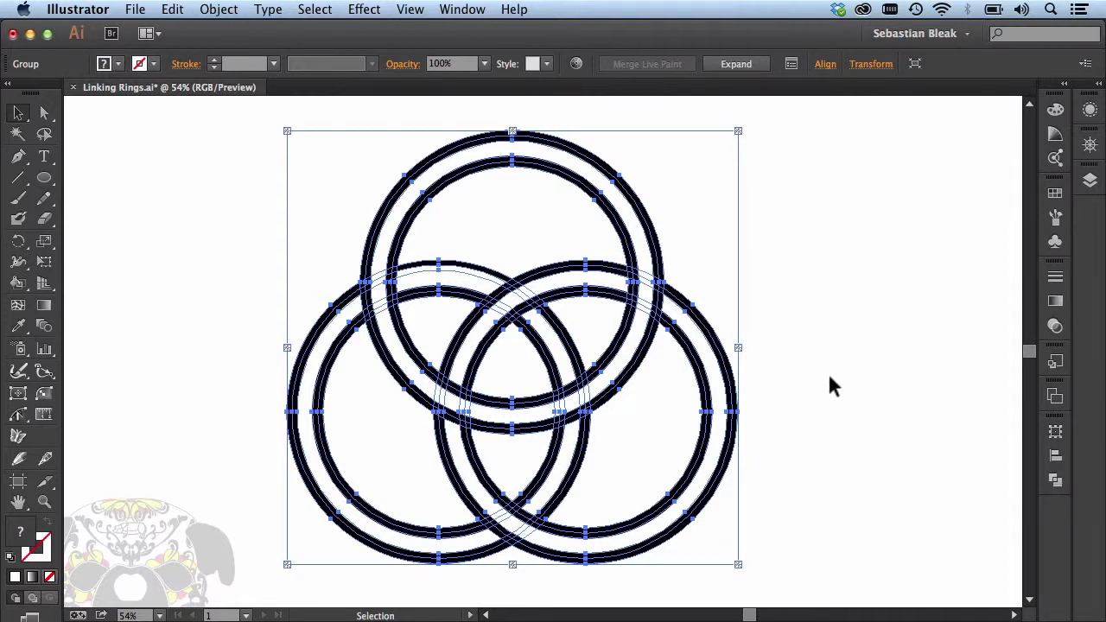
key(k)
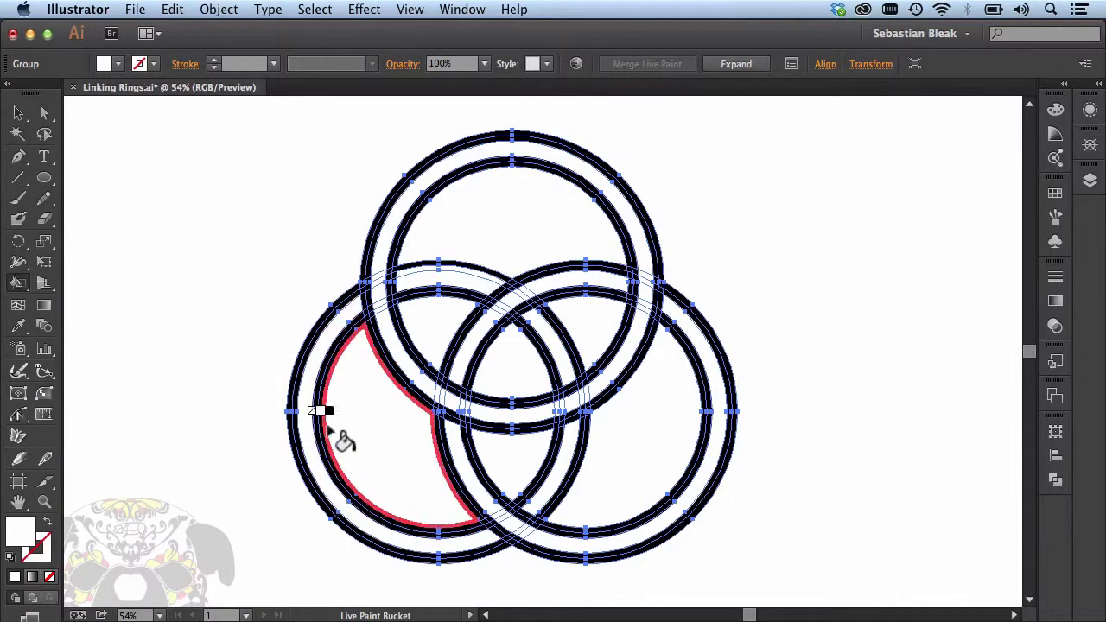
click(367, 430)
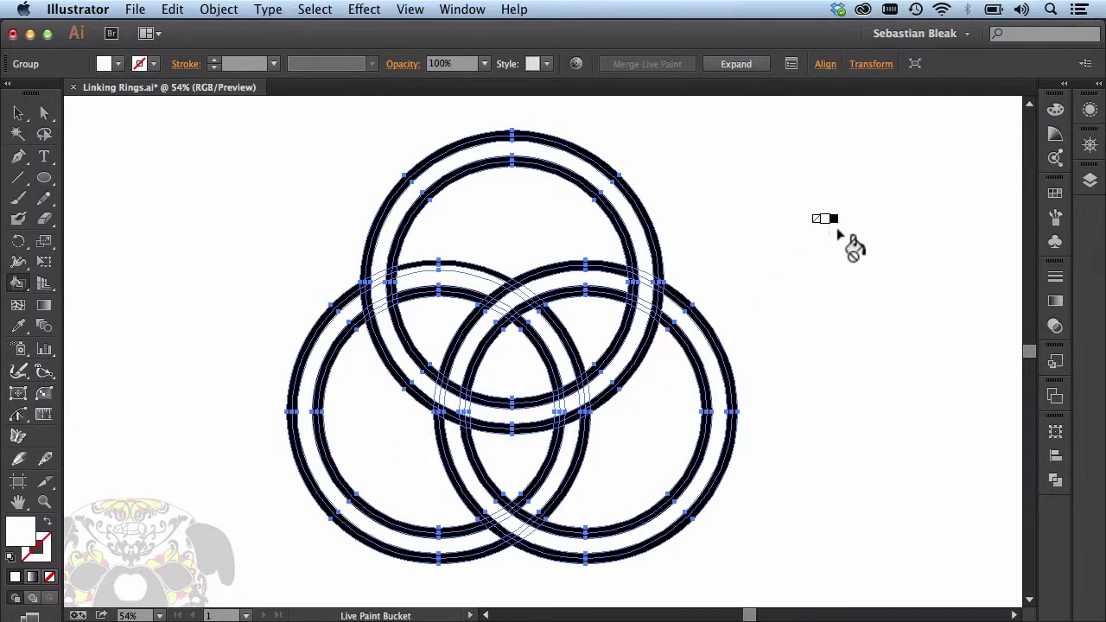
Step: Show the document swatches and cycle the Live Paint Bucket colour through black, red and blue, ending on white
click(1054, 194)
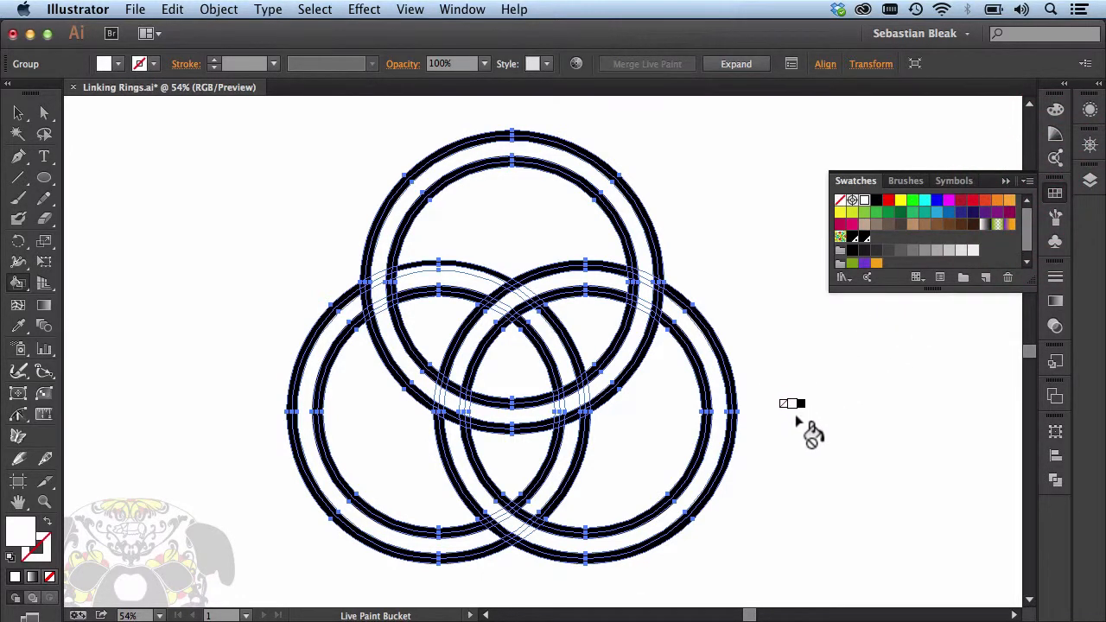
key(Right)
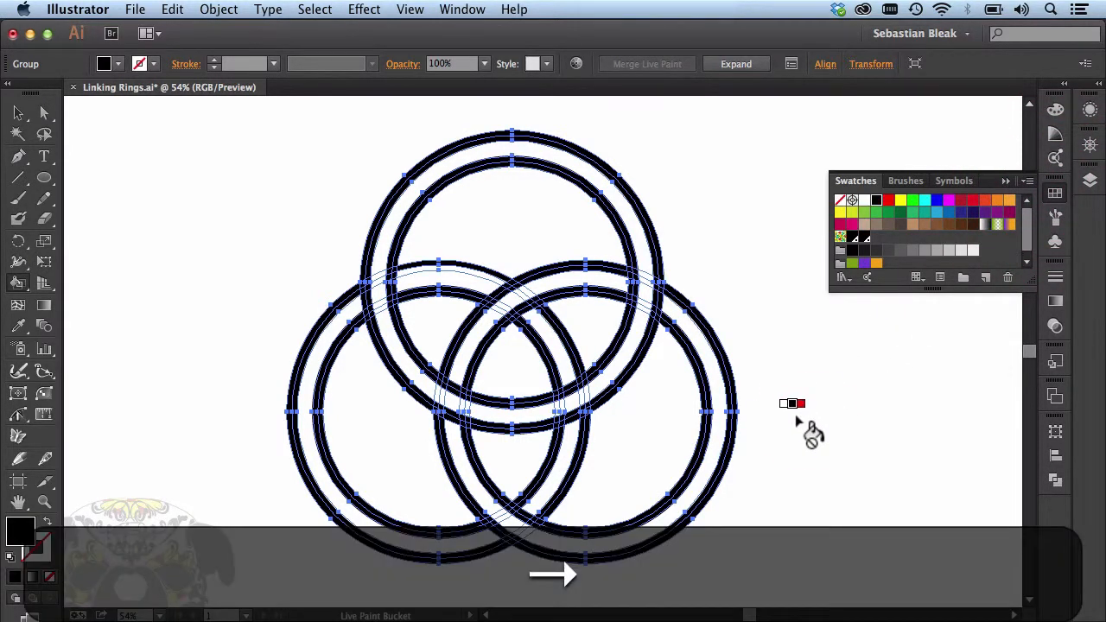
key(Right)
key(Right)
key(Right)
key(Right)
key(Right)
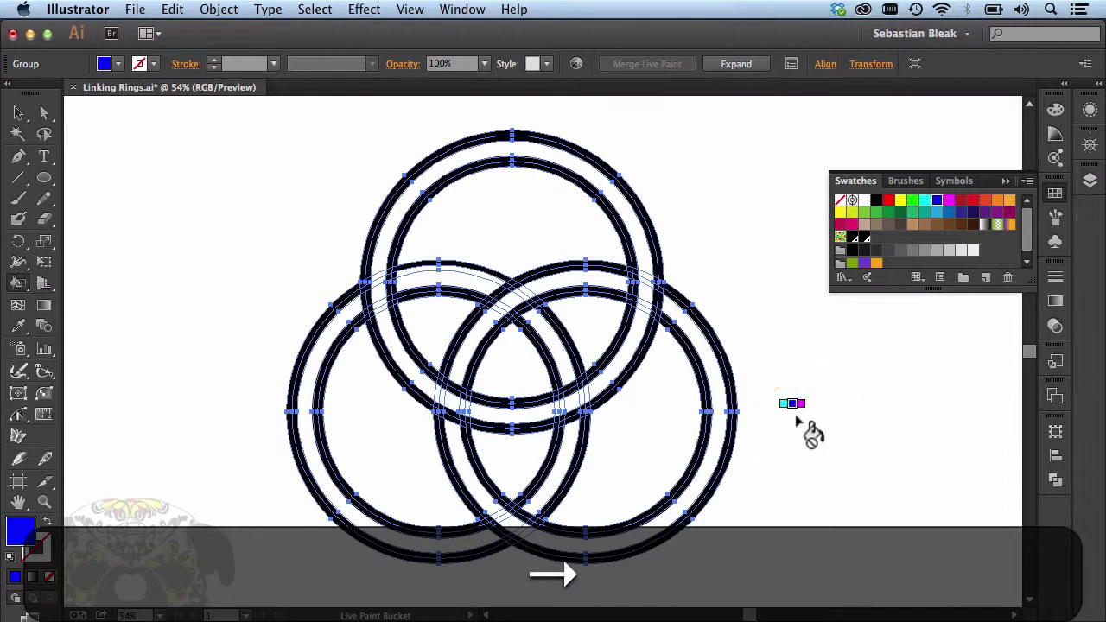
key(Left)
key(Left)
key(Left)
key(Left)
key(Left)
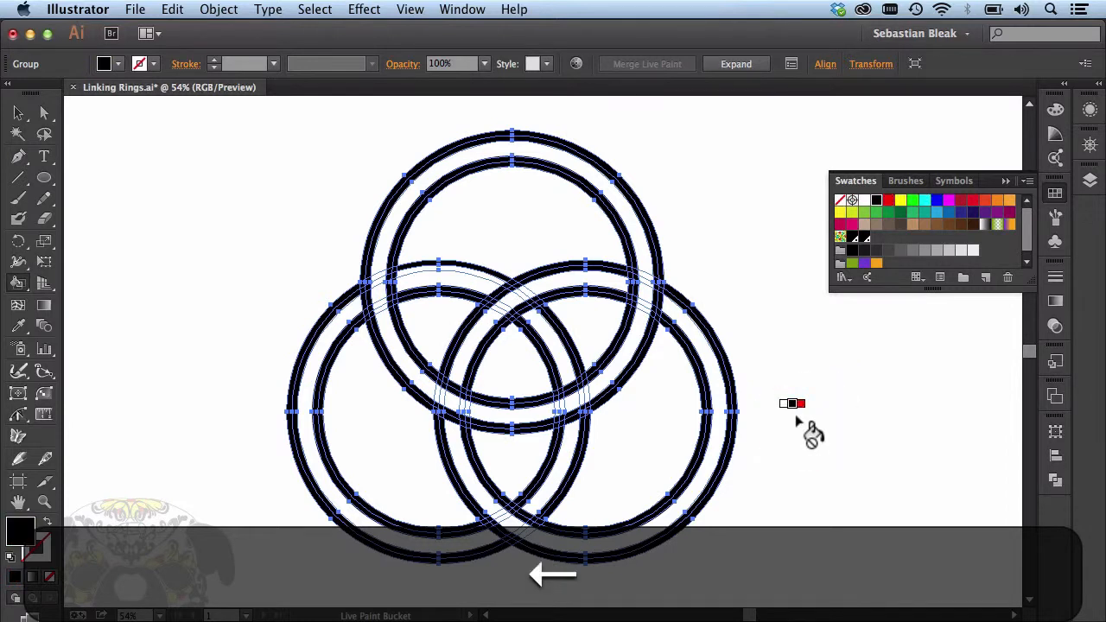
key(Left)
key(Left)
key(Right)
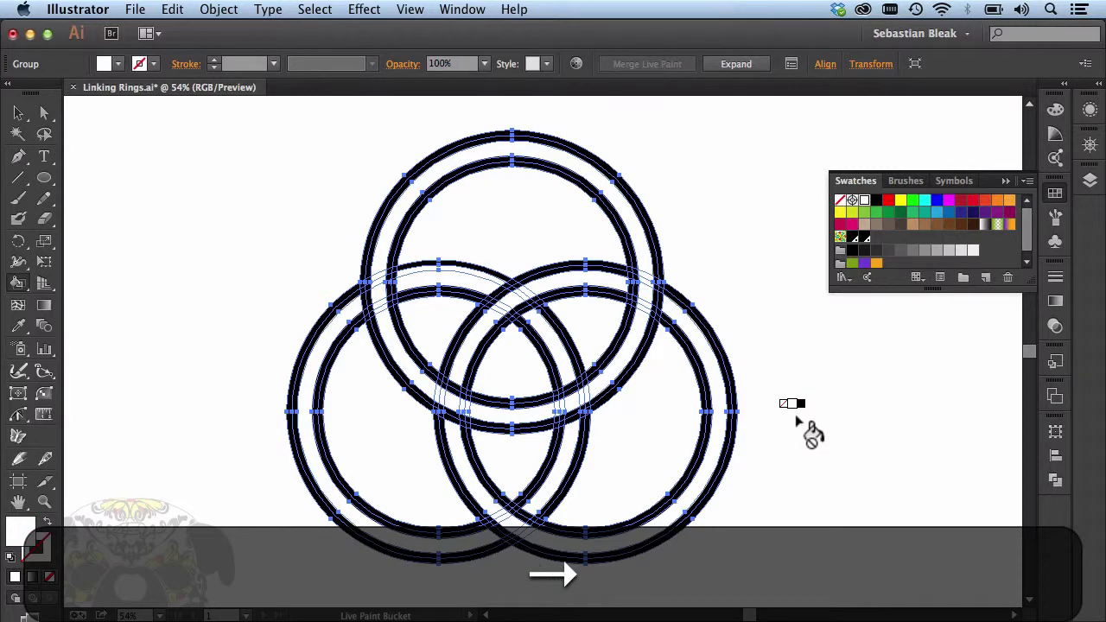
key(Right)
key(Right)
key(Right)
key(Left)
key(Left)
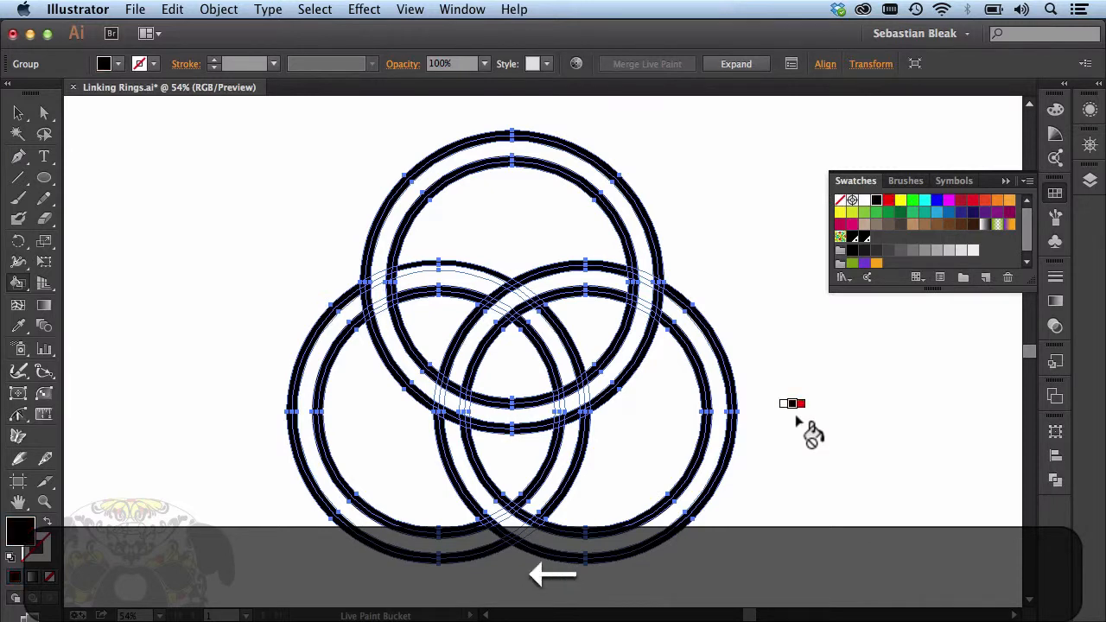
key(Left)
Step: Cycle the Live Paint Bucket through the swatch colour groups and return to the white swatch
key(Up)
key(Up)
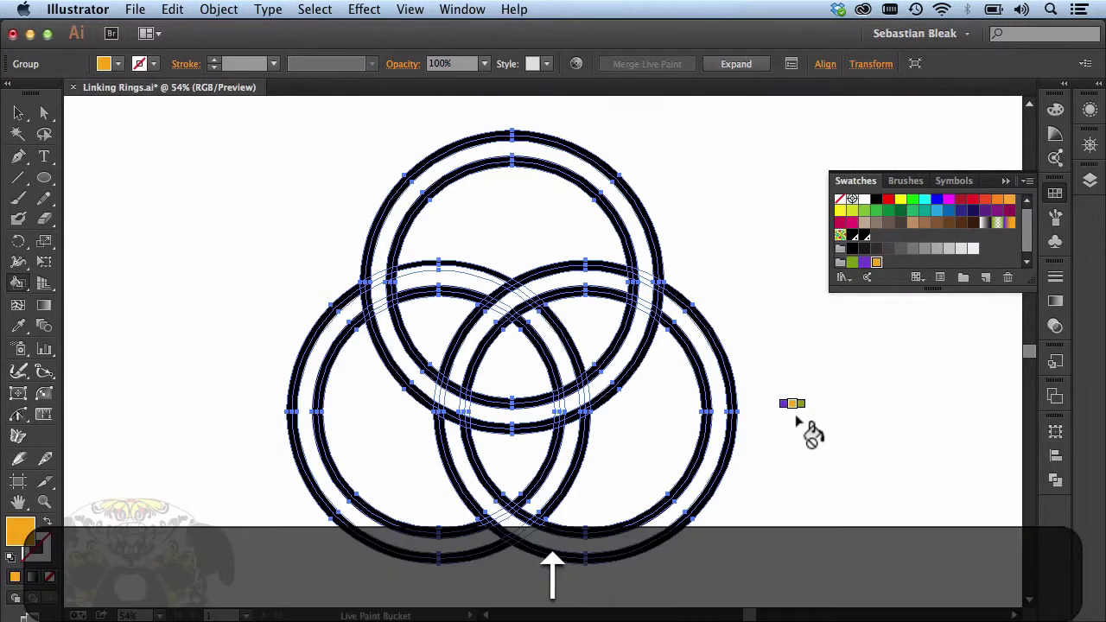
key(Up)
key(Up)
key(Up)
key(Down)
key(Down)
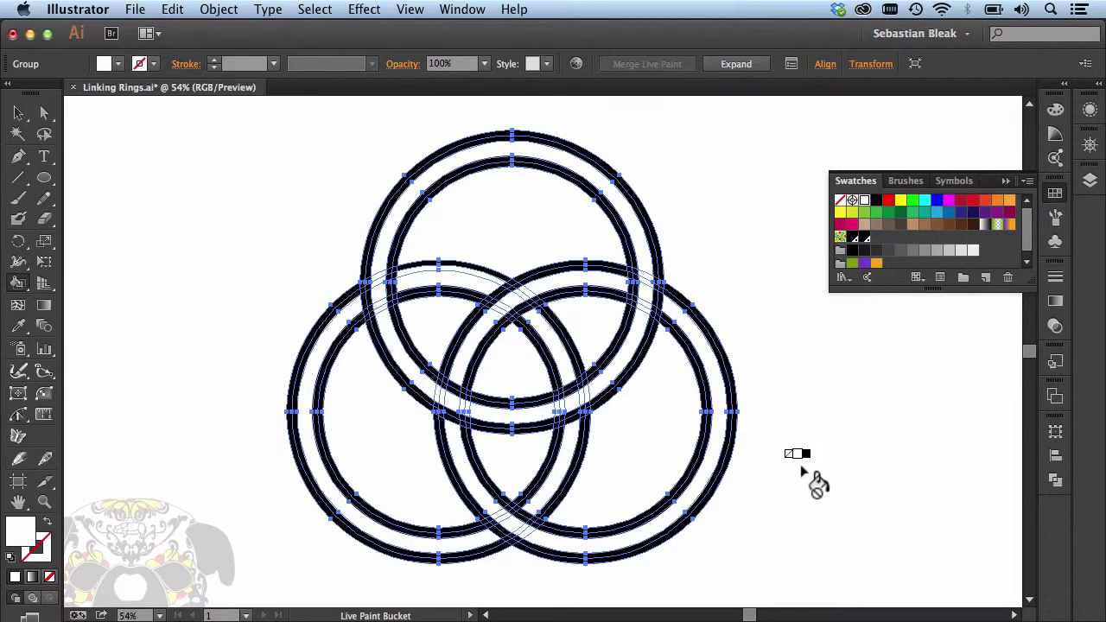
click(720, 454)
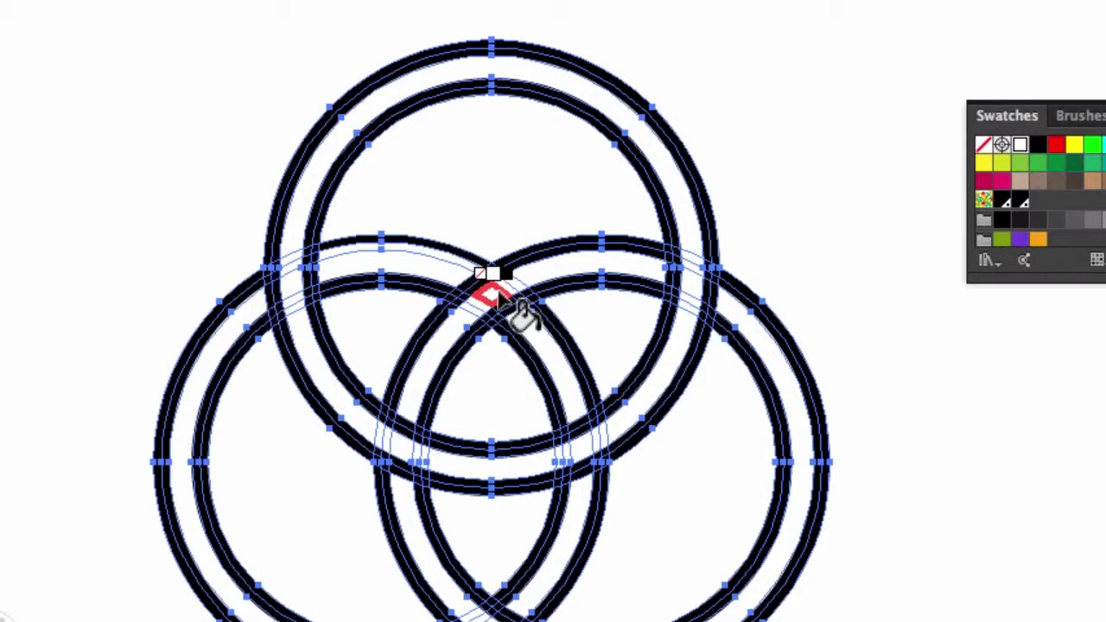
click(522, 316)
click(488, 292)
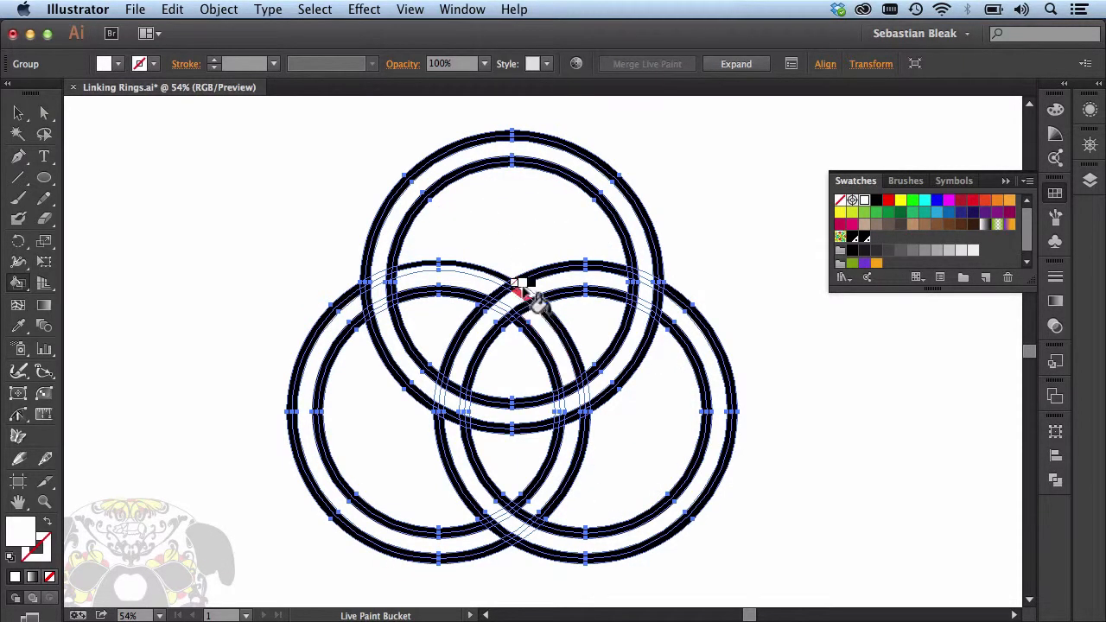
Step: Hide the selection edges of the Live Paint group
click(412, 12)
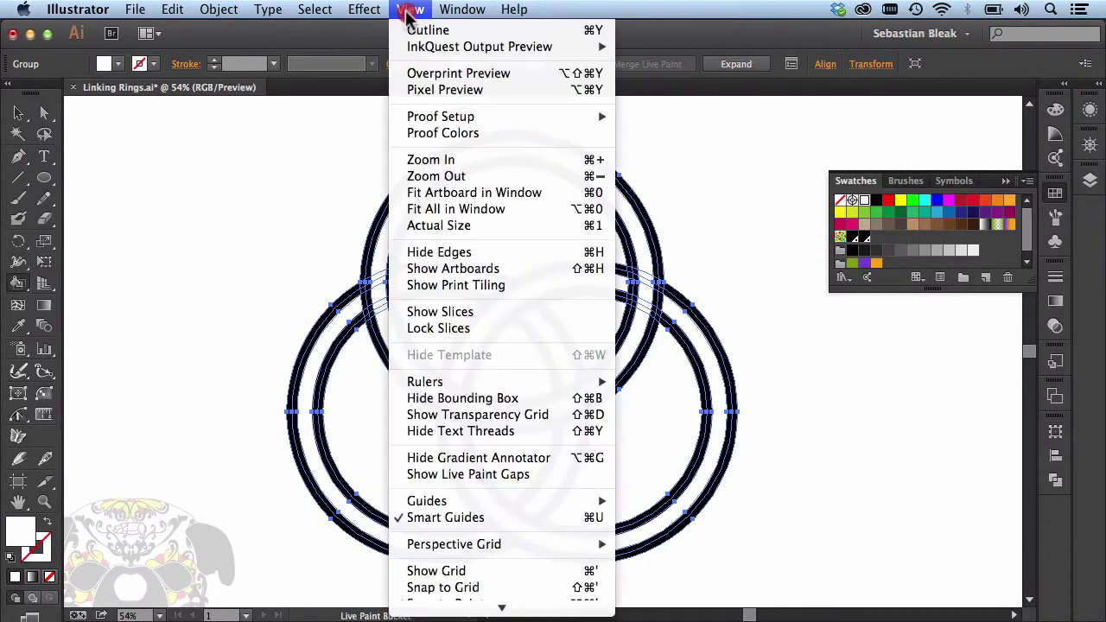
click(408, 12)
click(406, 12)
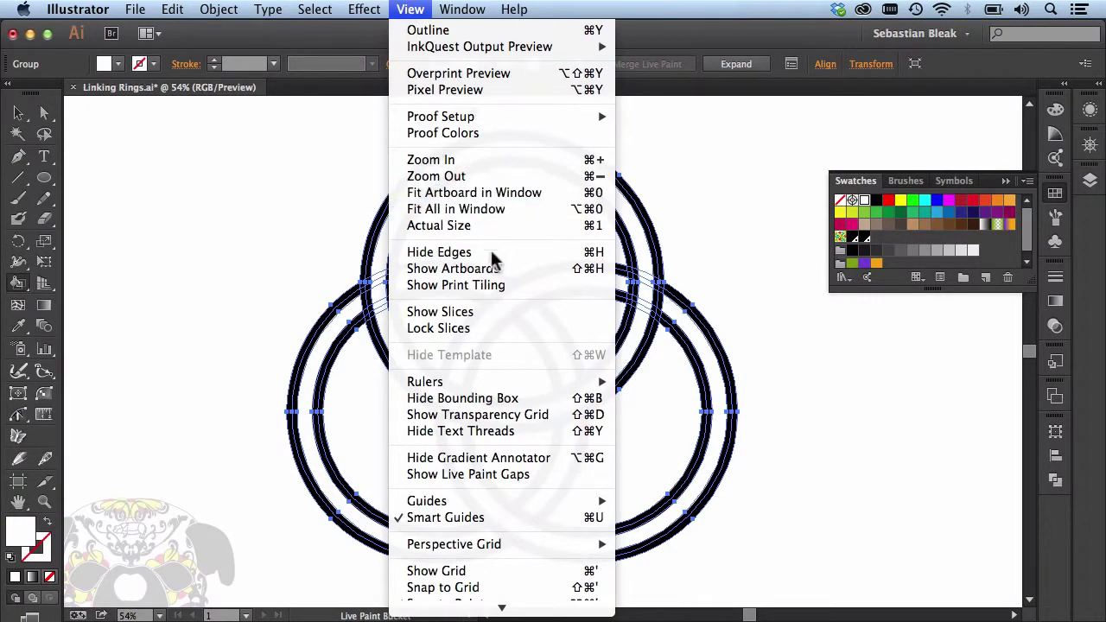
click(540, 252)
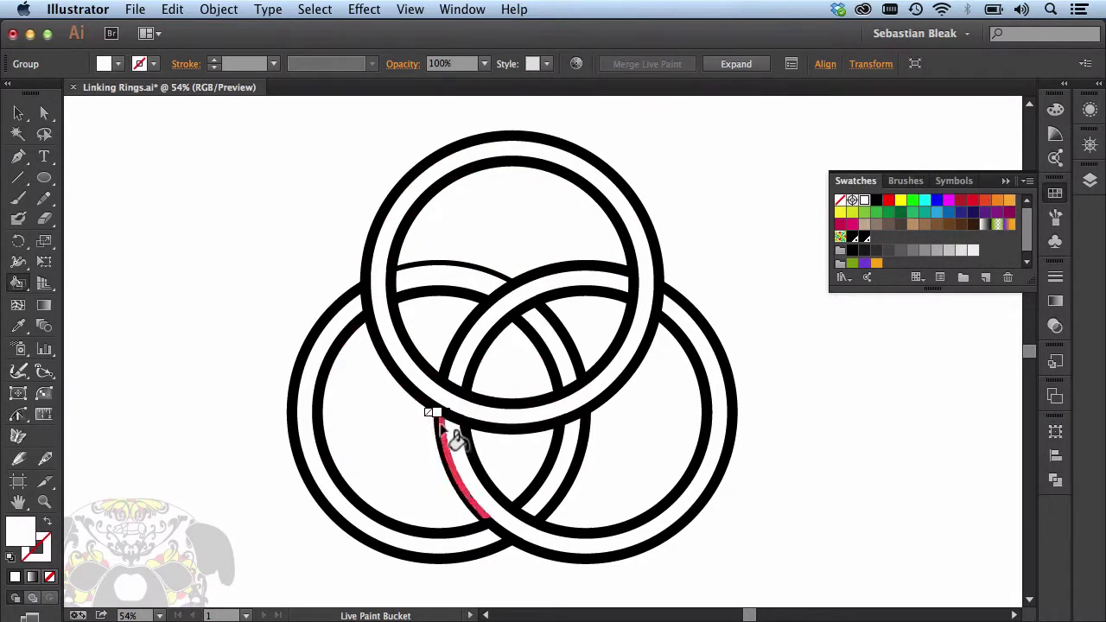
Step: Where the upper and lower-right rings cross at lower left, paint the upper ring's outline white and the lower-right ring's edge segments black
key(super+equal)
key(super+equal)
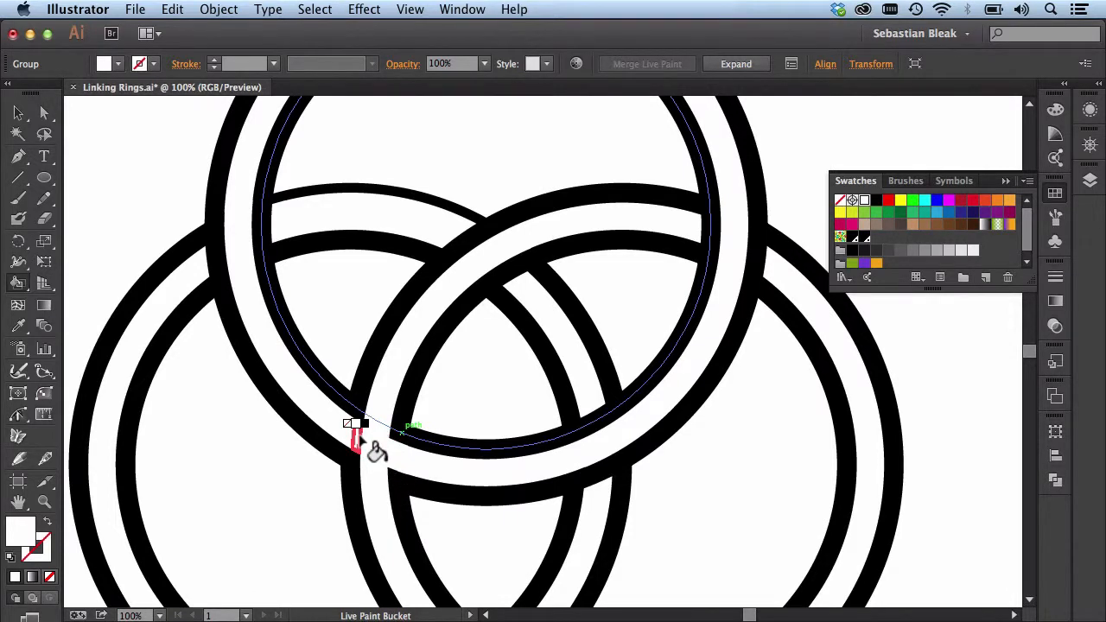
key(Right)
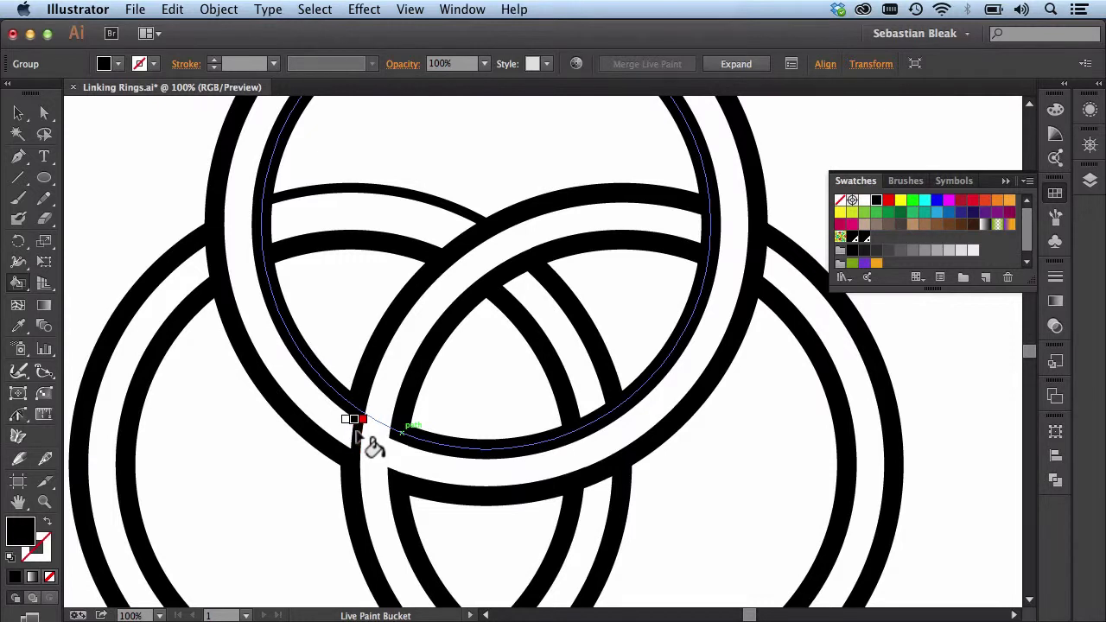
click(355, 435)
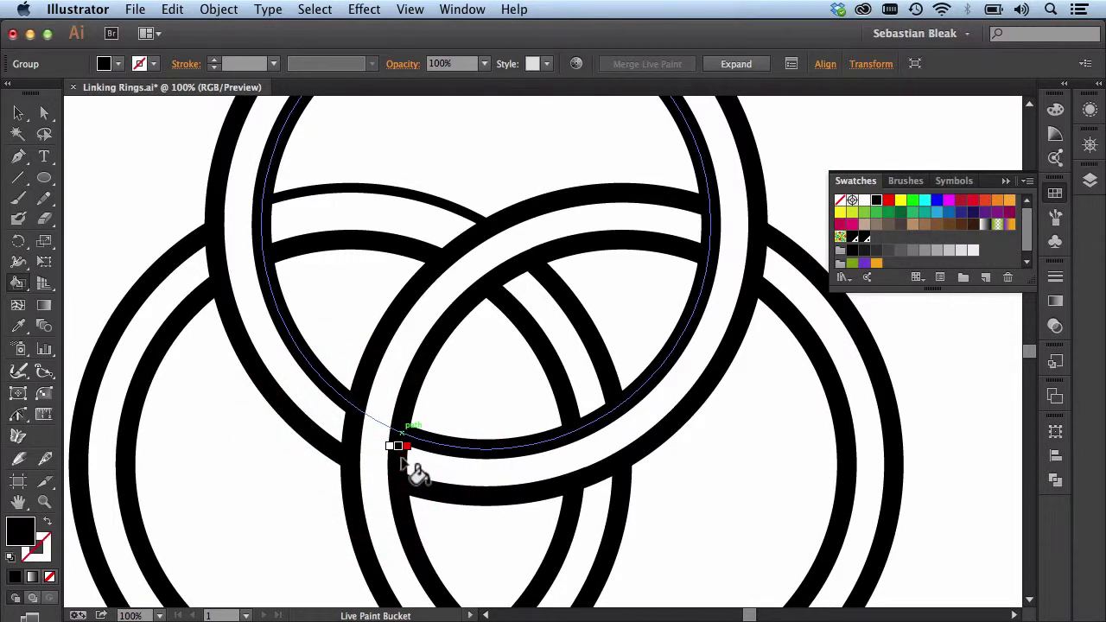
key(super+0)
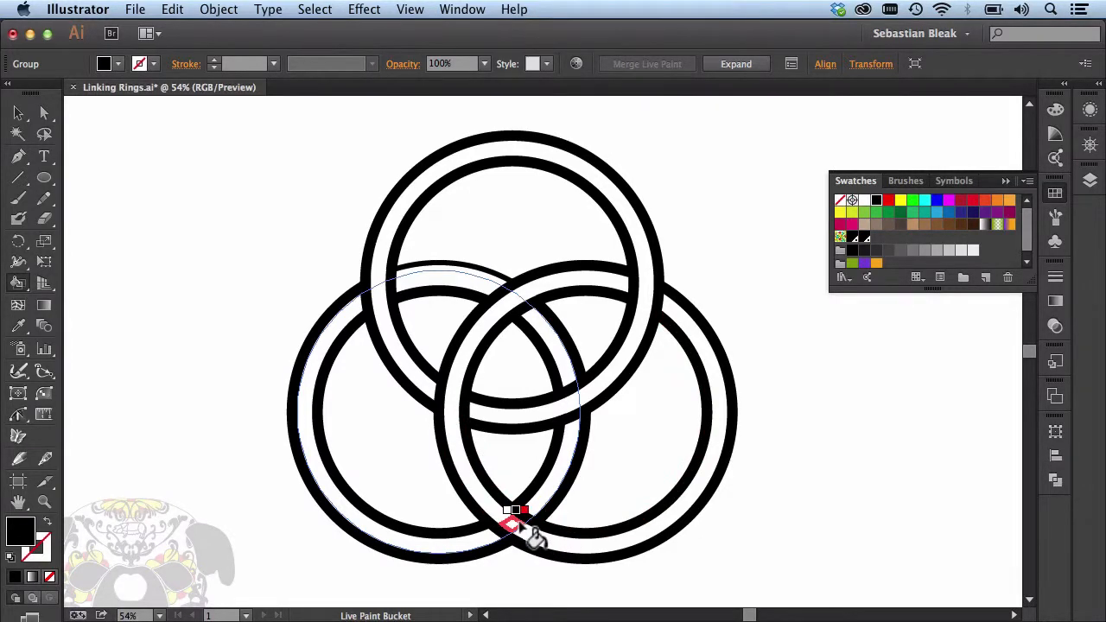
Step: Paint the lower-left ring's two edge segments black where it crosses the lower-right ring at the bottom
key(super+equal)
key(super+equal)
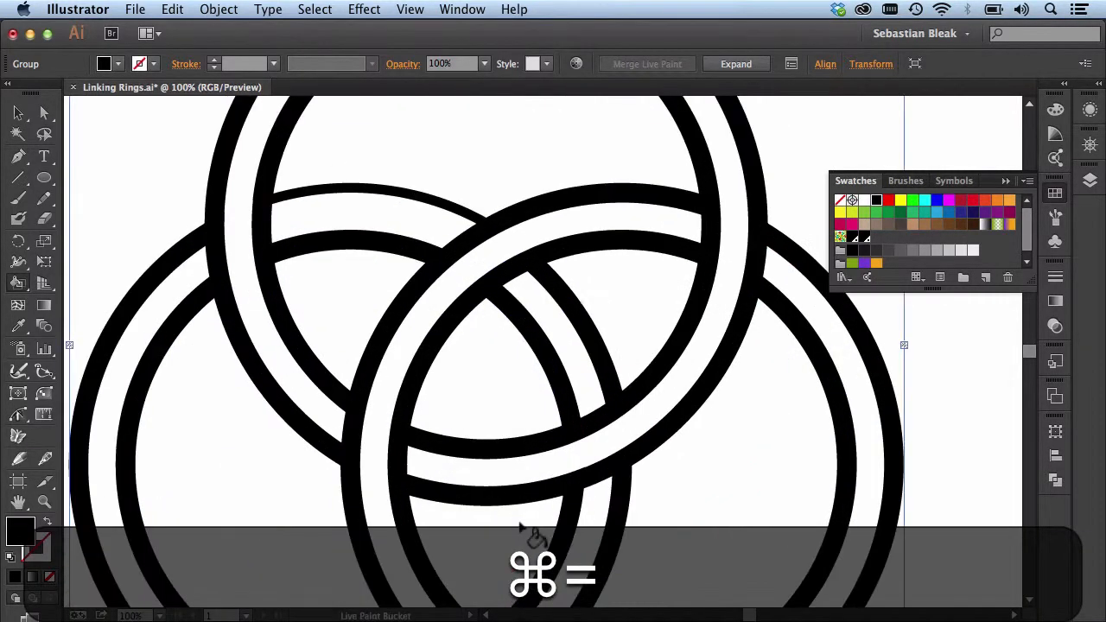
key(space)
drag(519, 517, 498, 316)
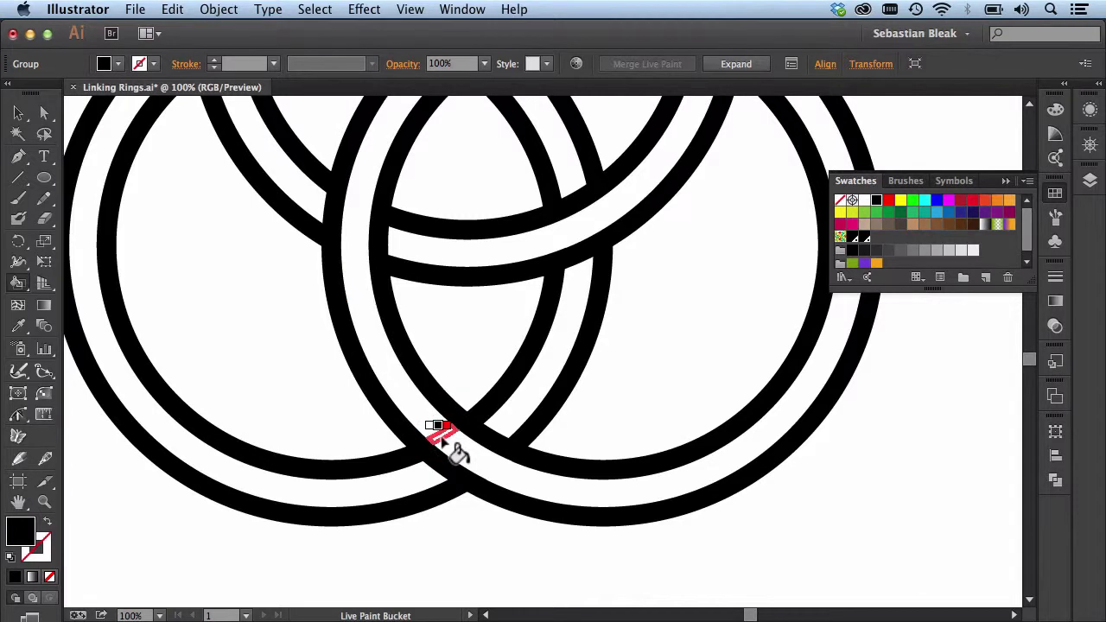
click(444, 442)
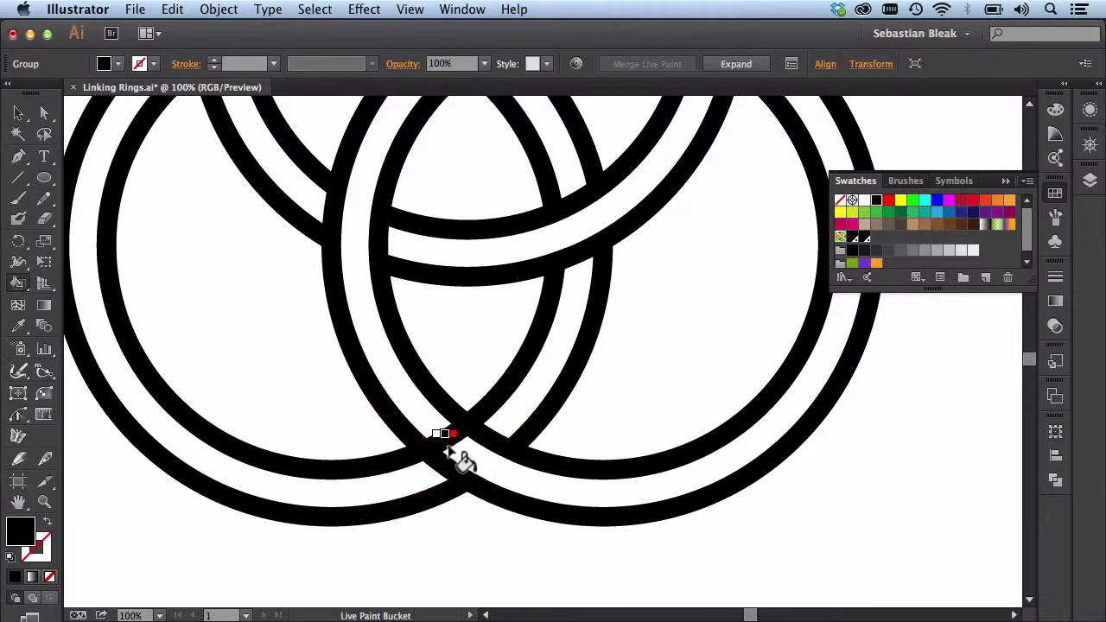
click(488, 465)
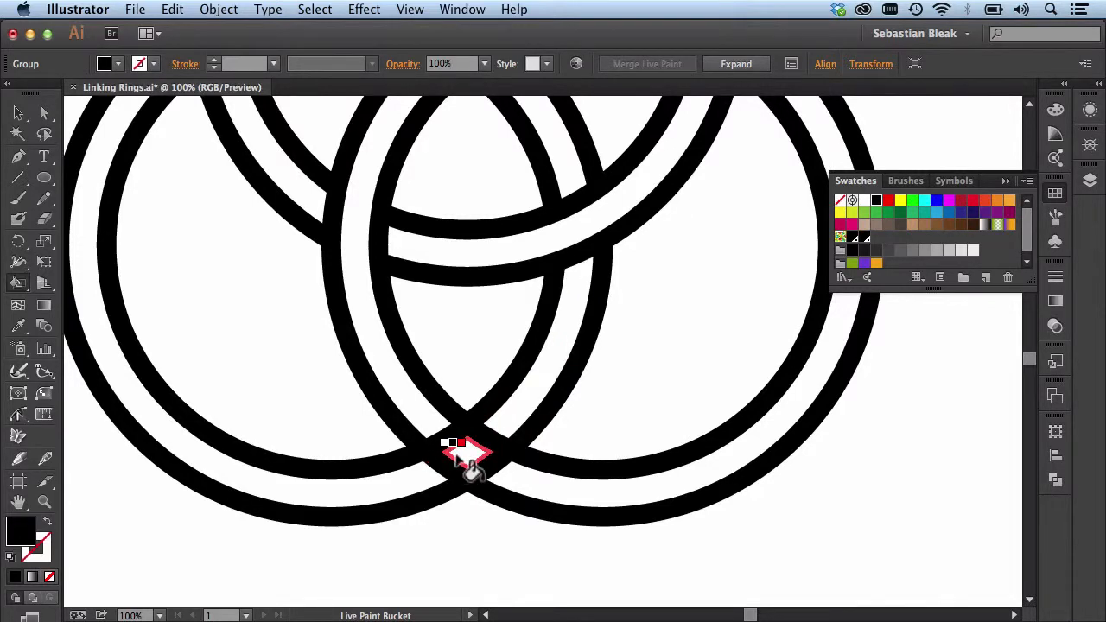
Step: Paint the lower-right ring's outline segments white at the bottom crossing so the lower-left ring passes over it
key(Left)
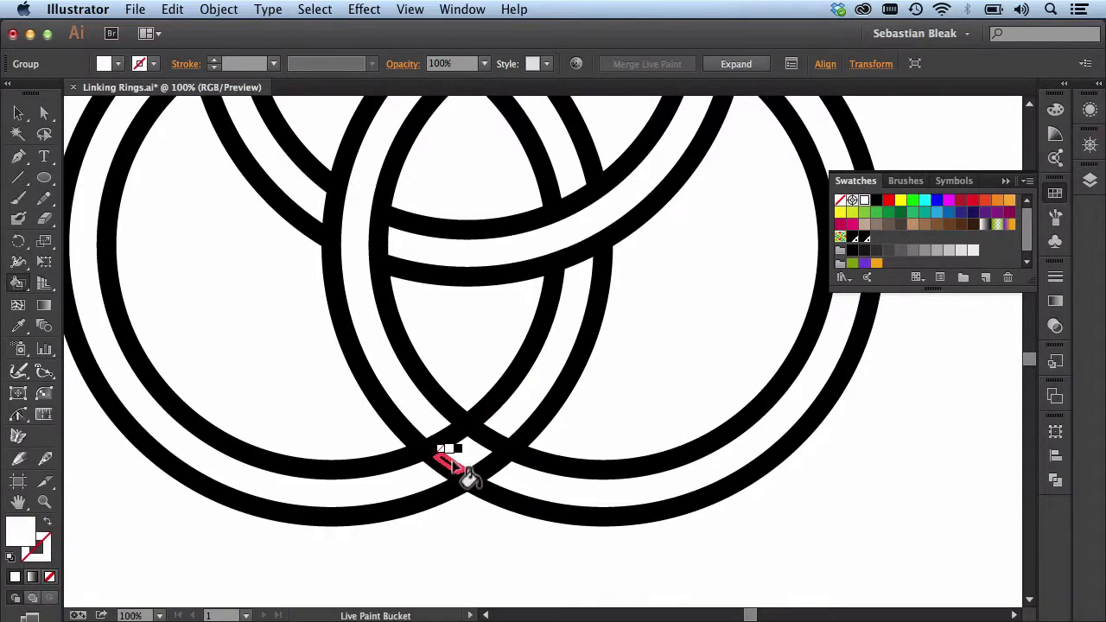
click(449, 468)
click(444, 467)
click(478, 438)
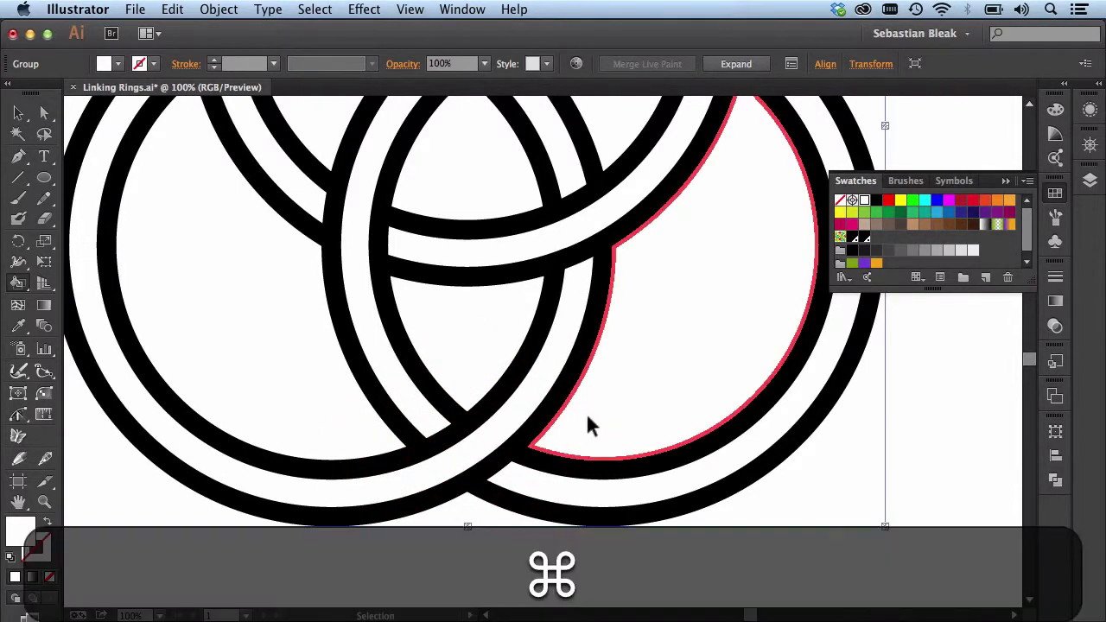
key(super+0)
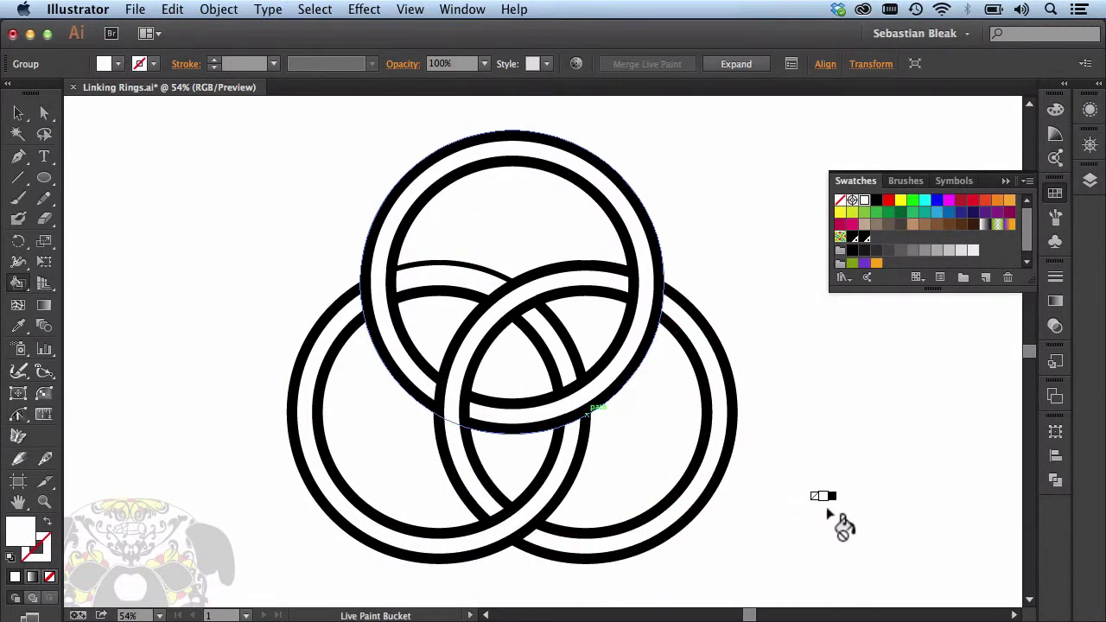
key(v)
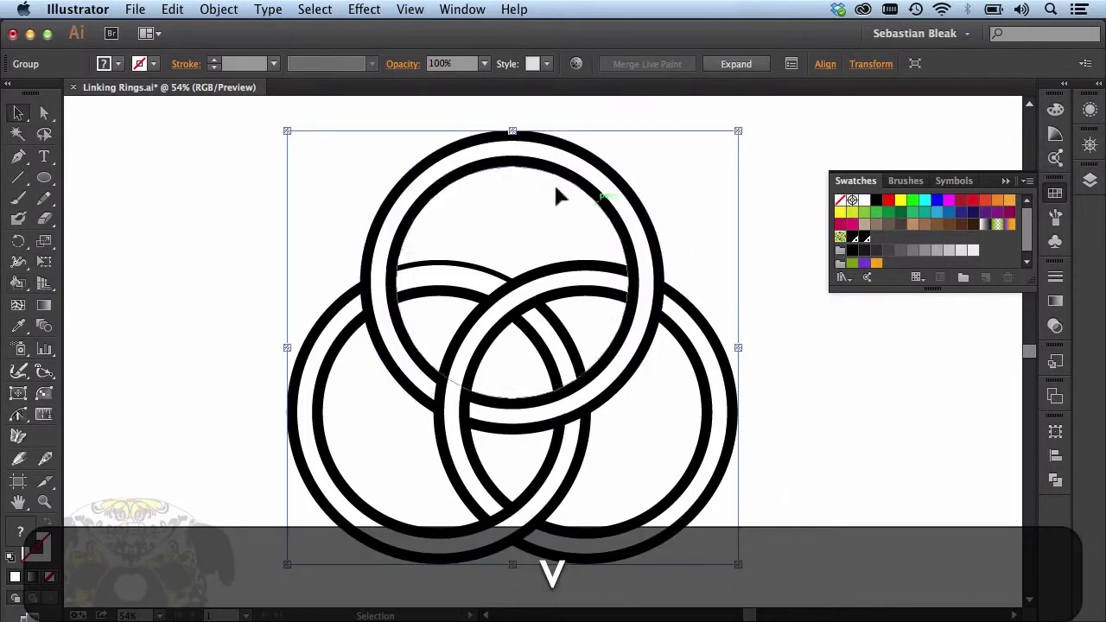